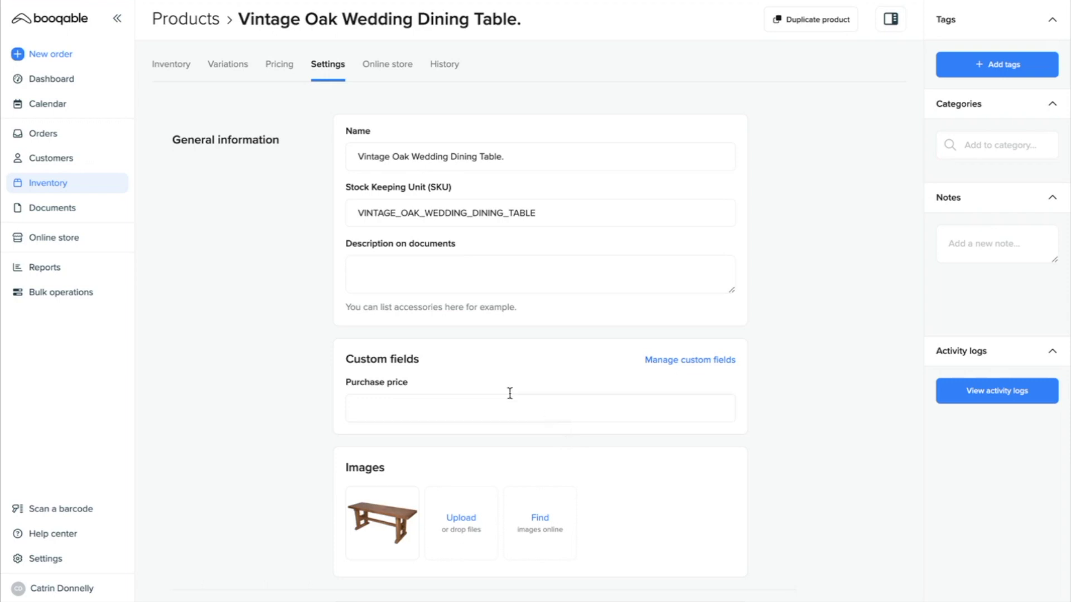
- Show the table's variations: Small at USD 30.00 and Large at USD 50.00
click(233, 78)
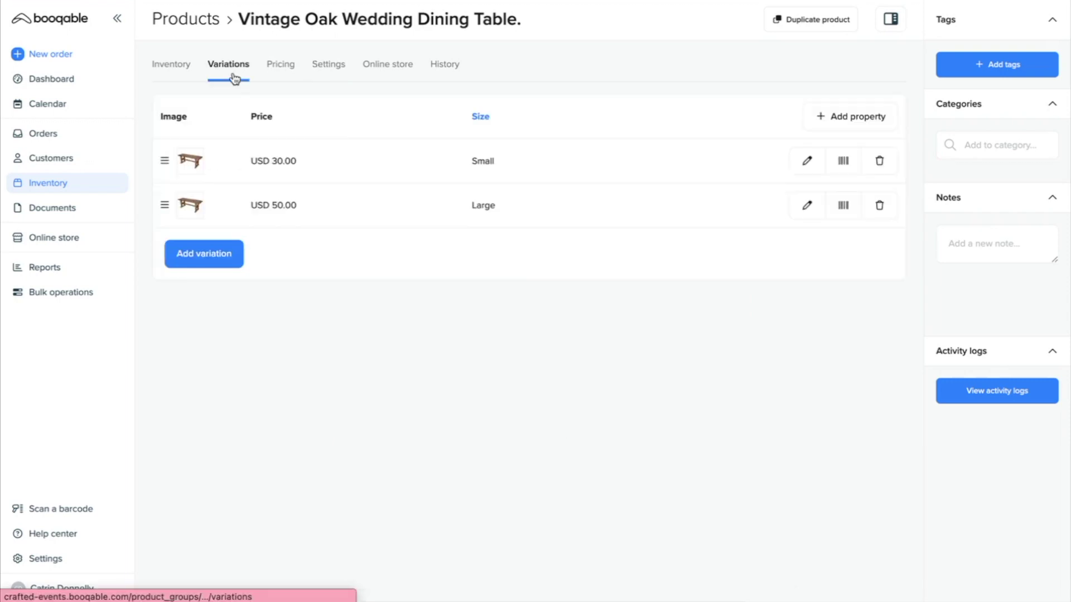
- Switch between the table's stock items and general settings, ending on its settings form
click(174, 67)
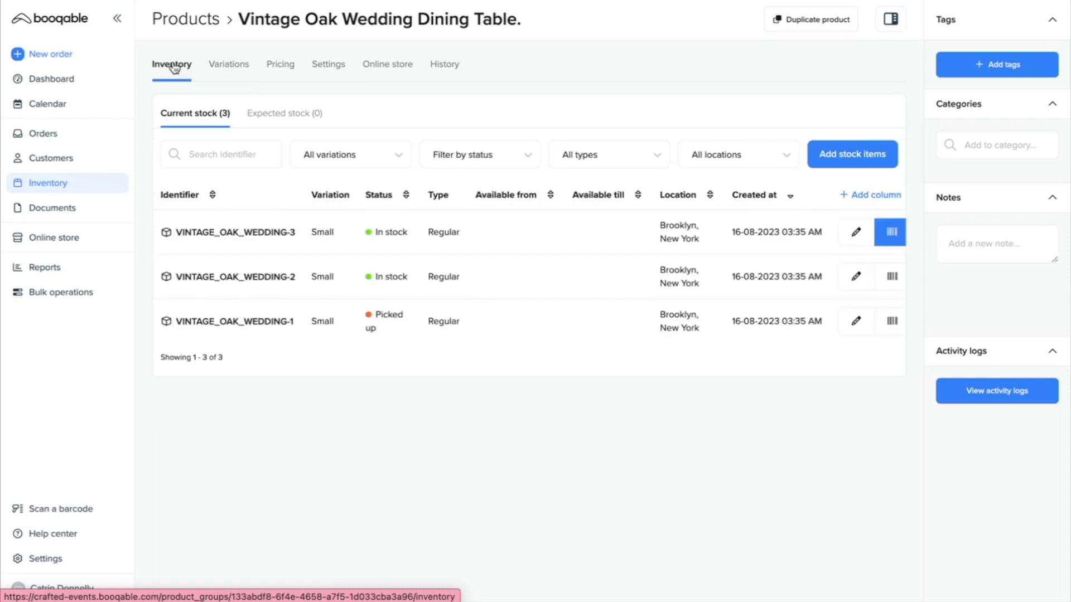
click(336, 66)
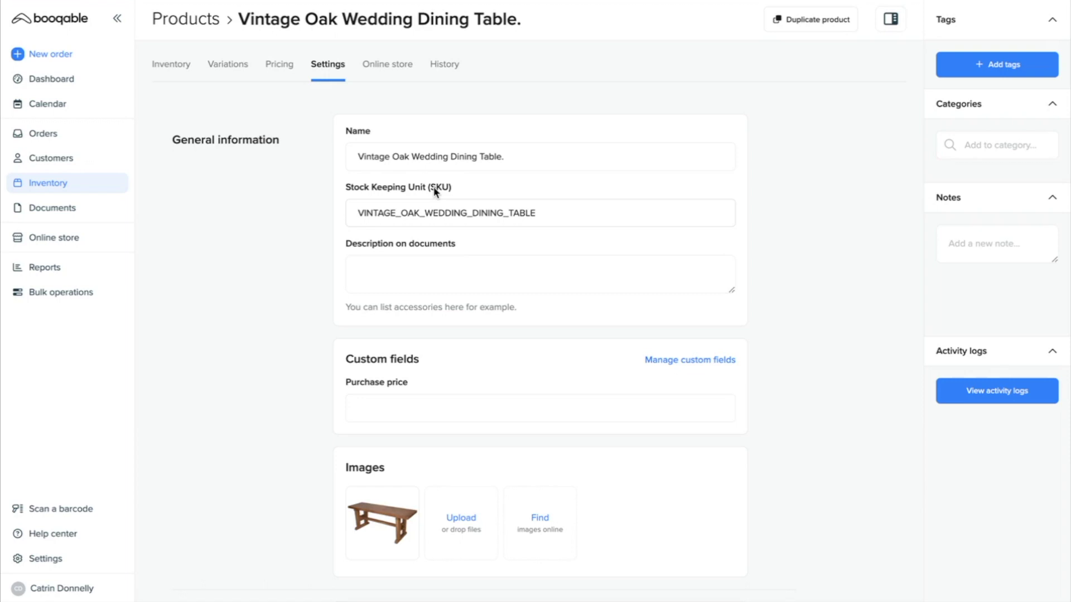
click(174, 71)
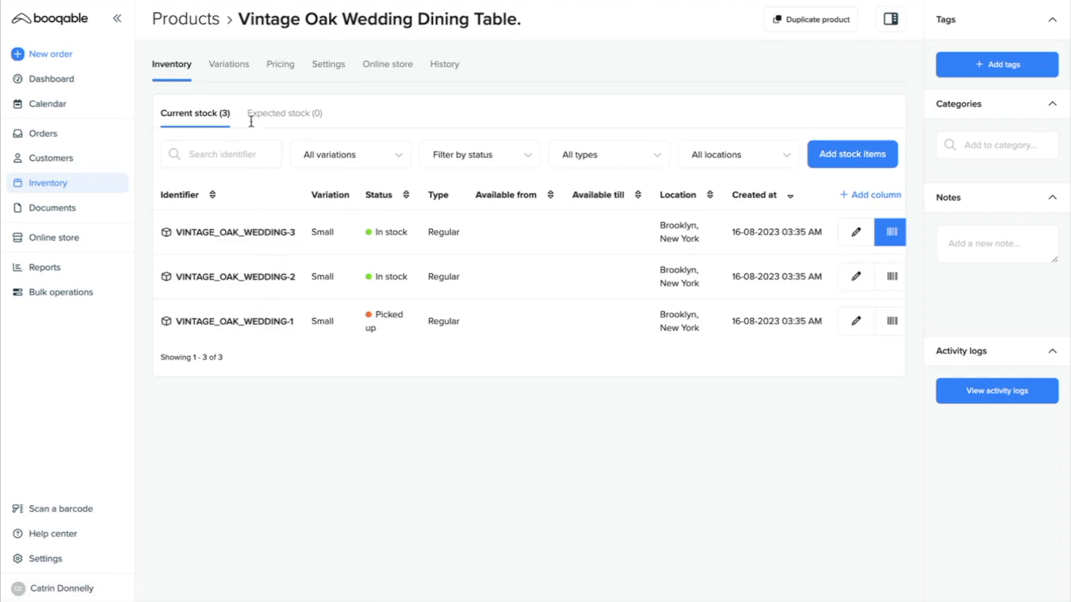
click(330, 81)
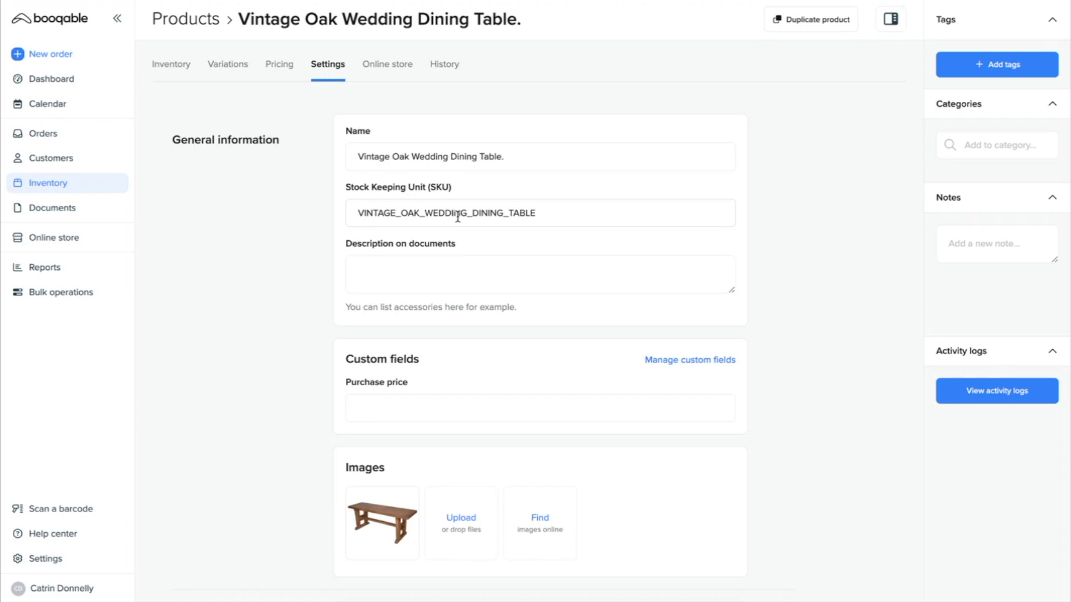
- Paste the premium oak description with dimensions into Description on documents and save the product
click(429, 260)
text(Premium Oak dining table with conforming ball feet four matching wooden legs.  Dining table measures height 29 1/2 inches, width 60 inches, depth 41 inches.)
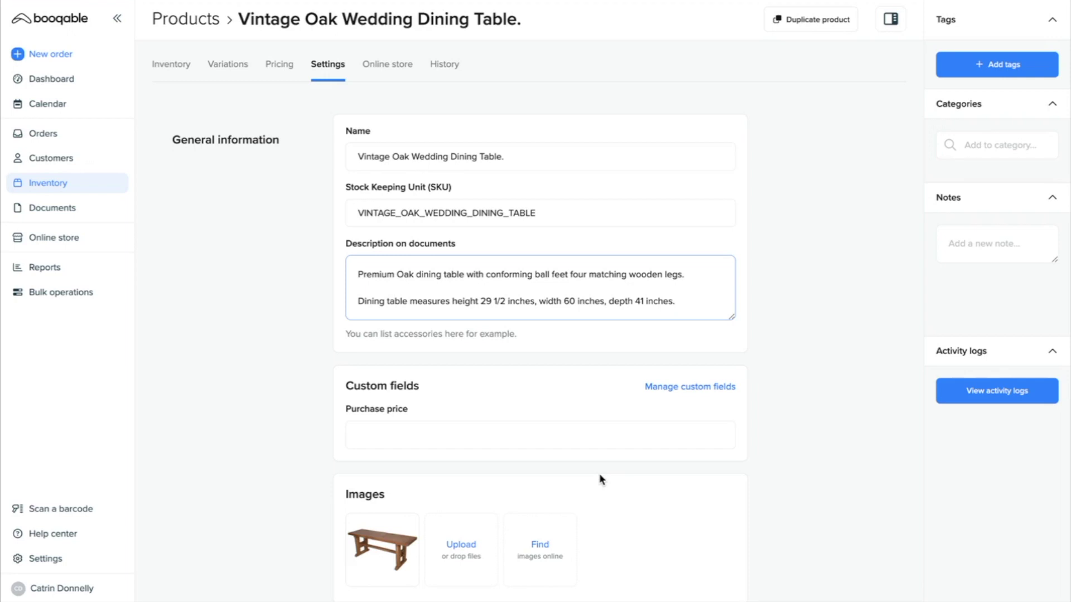
scroll(698, 536, down, 5)
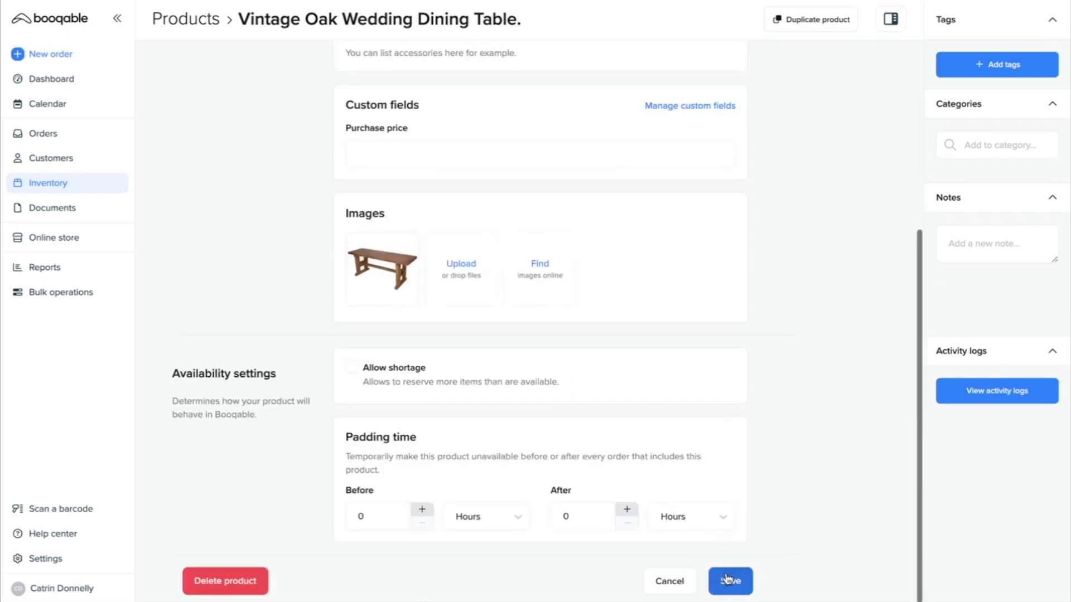
click(727, 579)
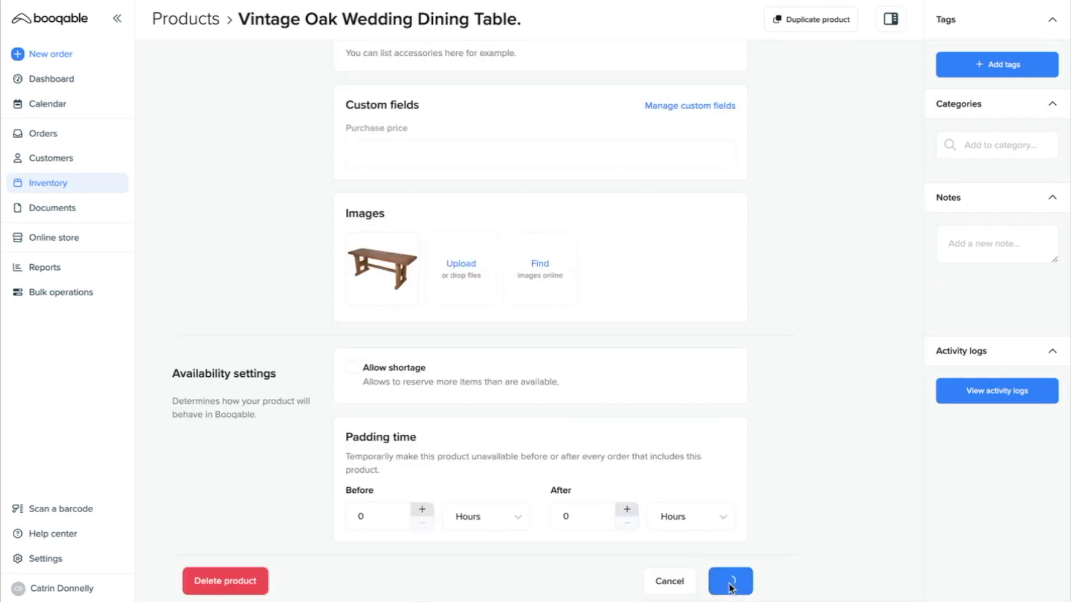
- In Custom fields settings, add a new product field labelled 'Purchase price'
click(56, 560)
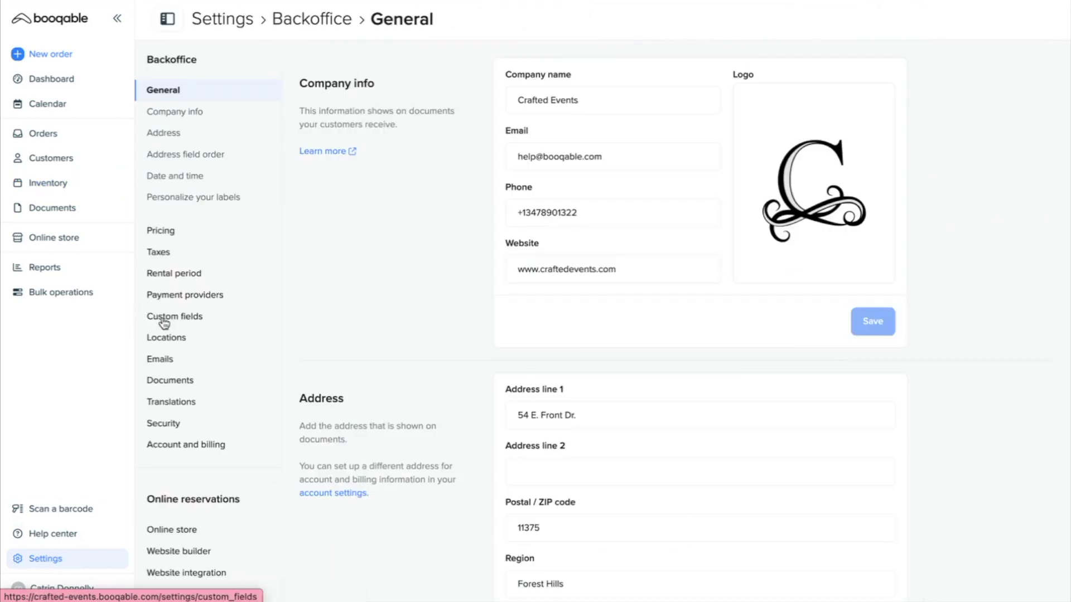
click(175, 322)
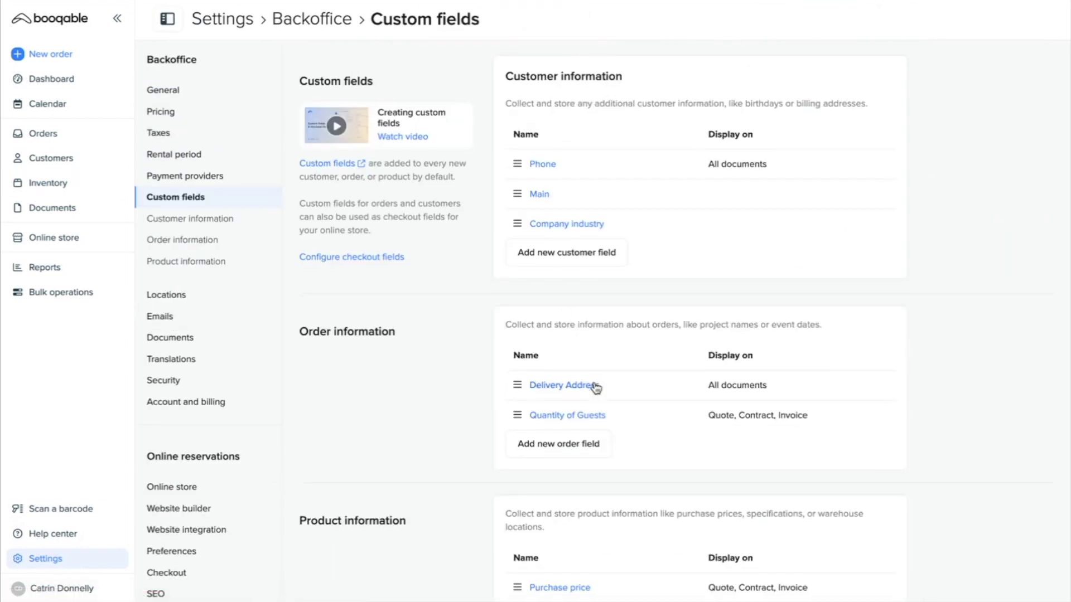
scroll(593, 385, down, 1)
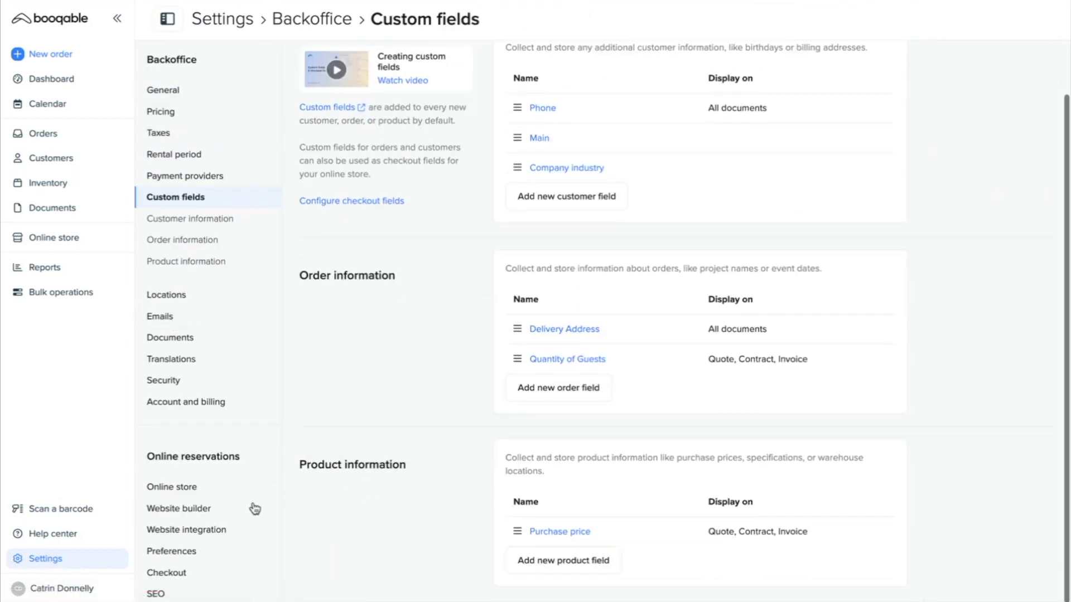
click(582, 562)
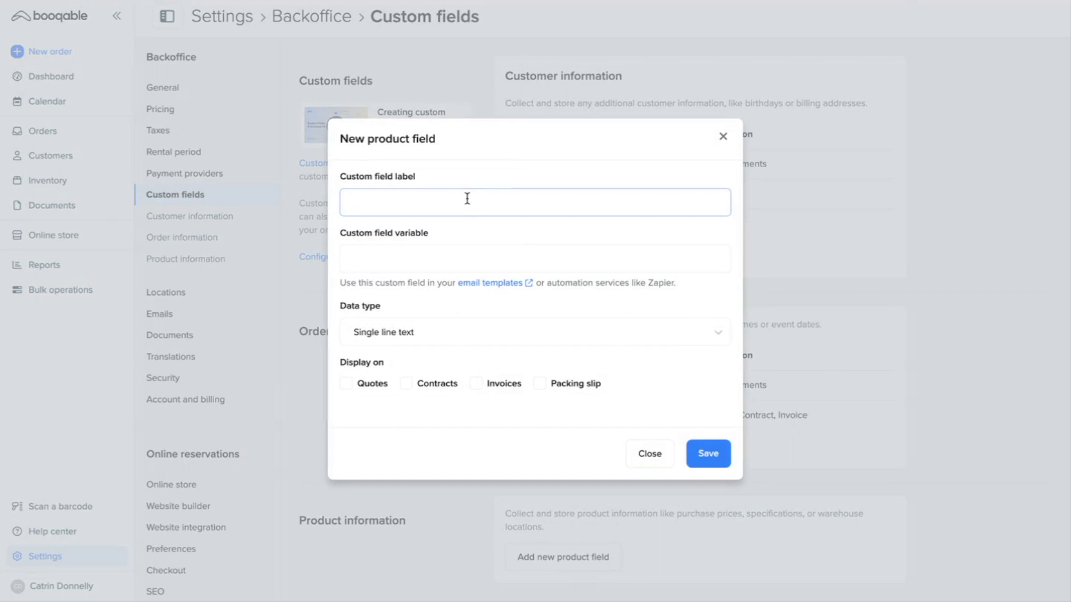
text(Purchase price)
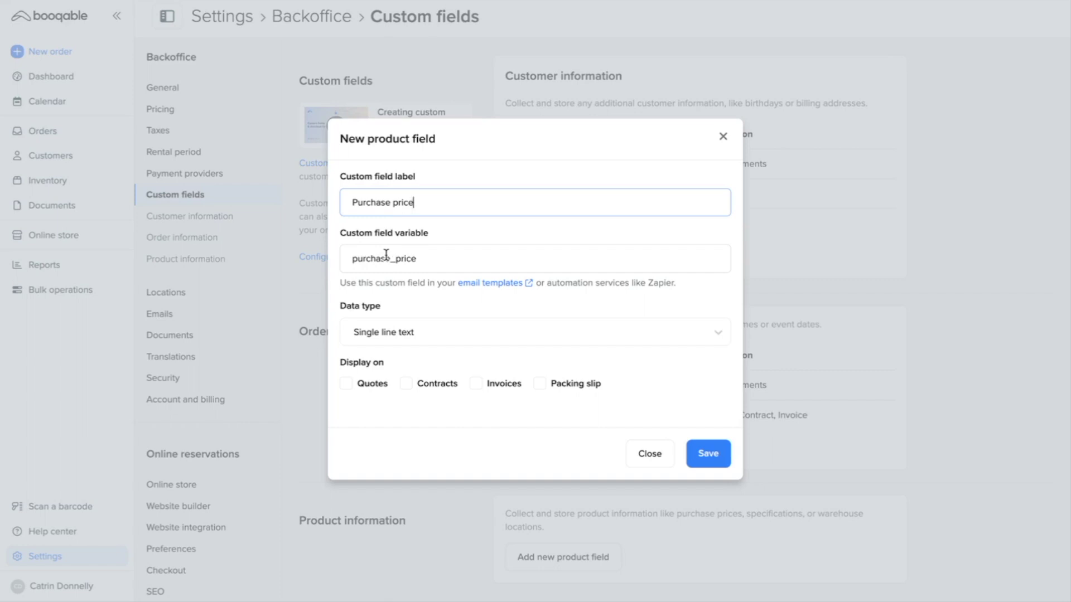
click(401, 339)
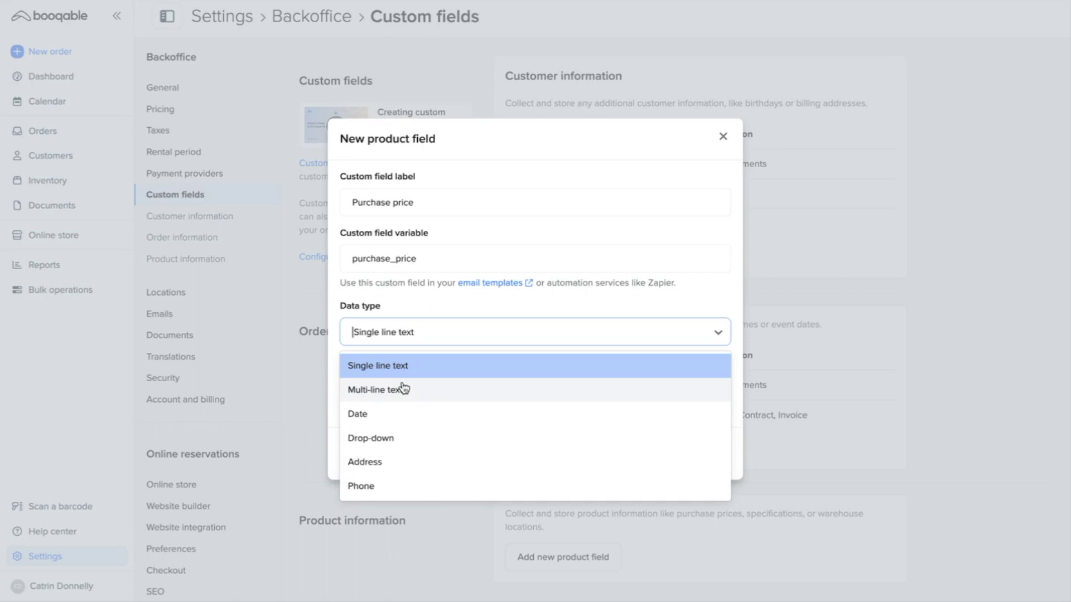
- Make the field a Drop-down with two option entries, then delete both options
click(395, 432)
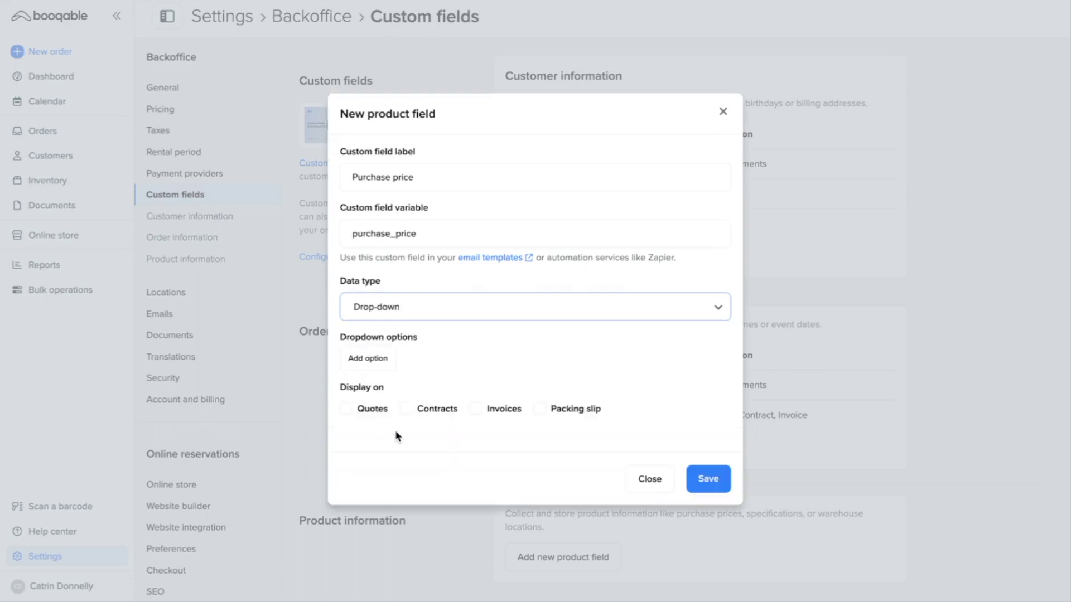
click(375, 356)
click(378, 382)
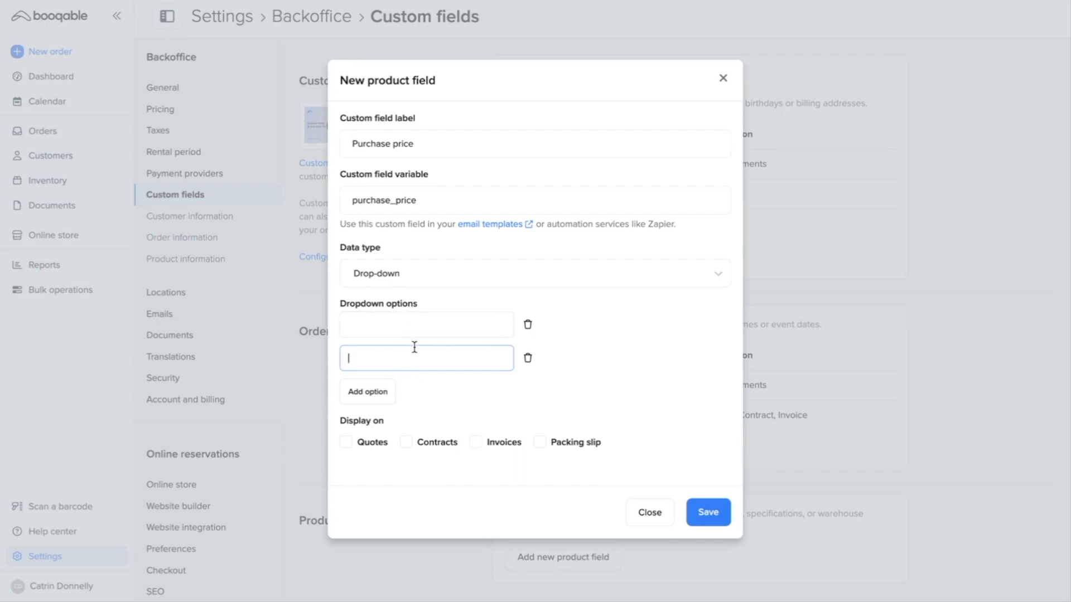
click(528, 325)
click(527, 338)
- Set the field's data type back to Single line text and show it on packing slips
click(480, 312)
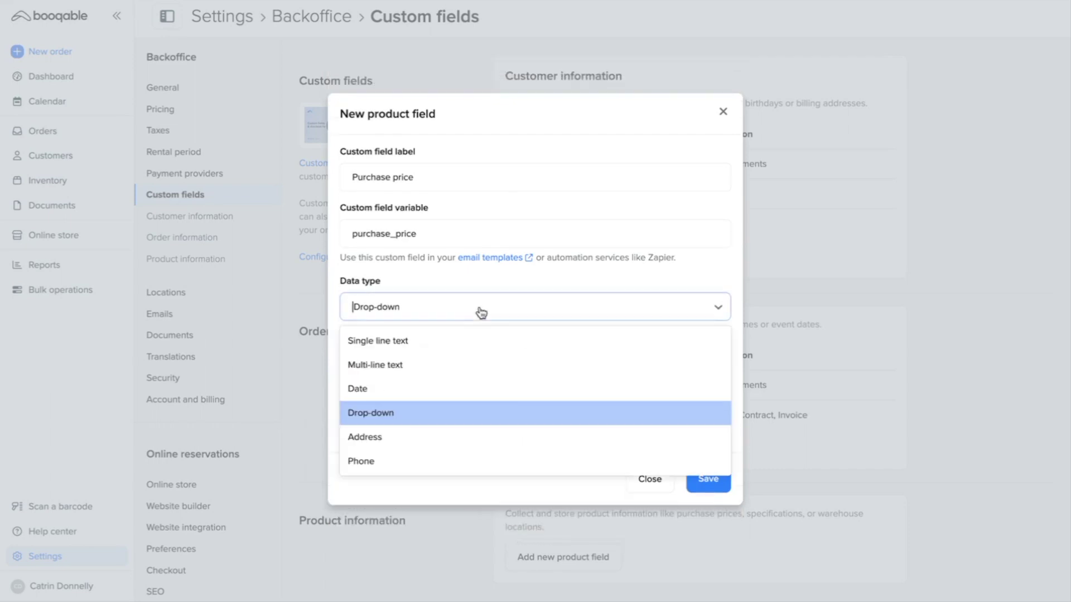
click(450, 348)
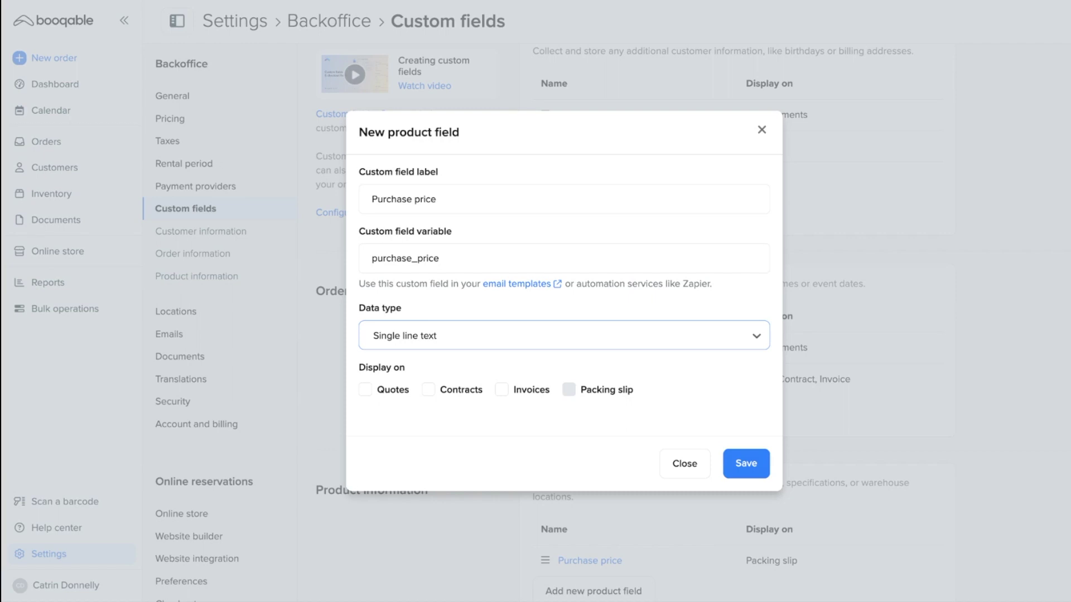
click(568, 389)
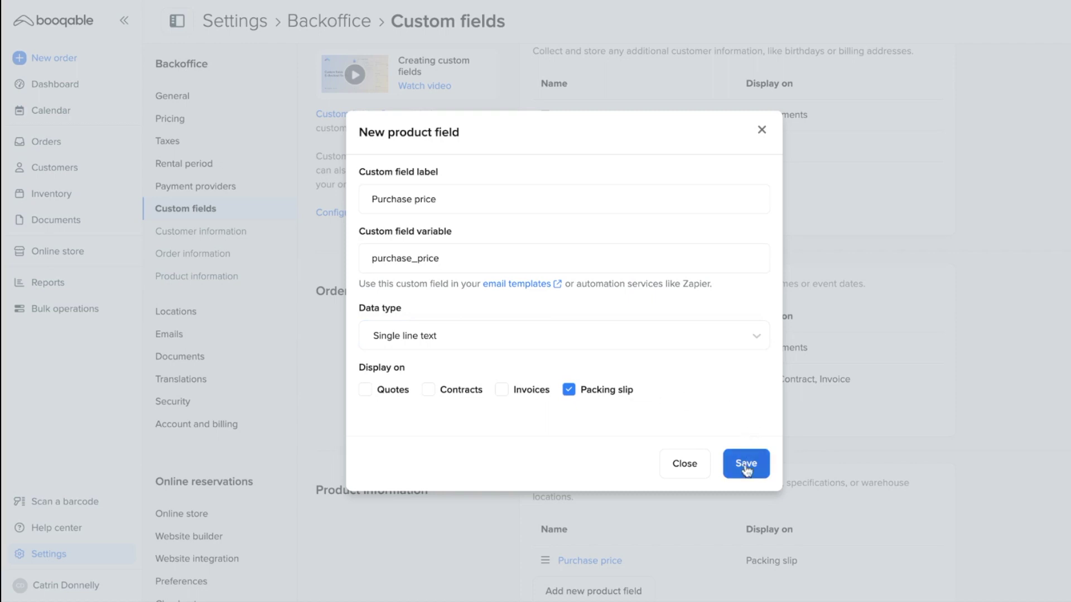
- Close the new Purchase price field form and return to the custom fields list
click(687, 472)
scroll(583, 562, down, 1)
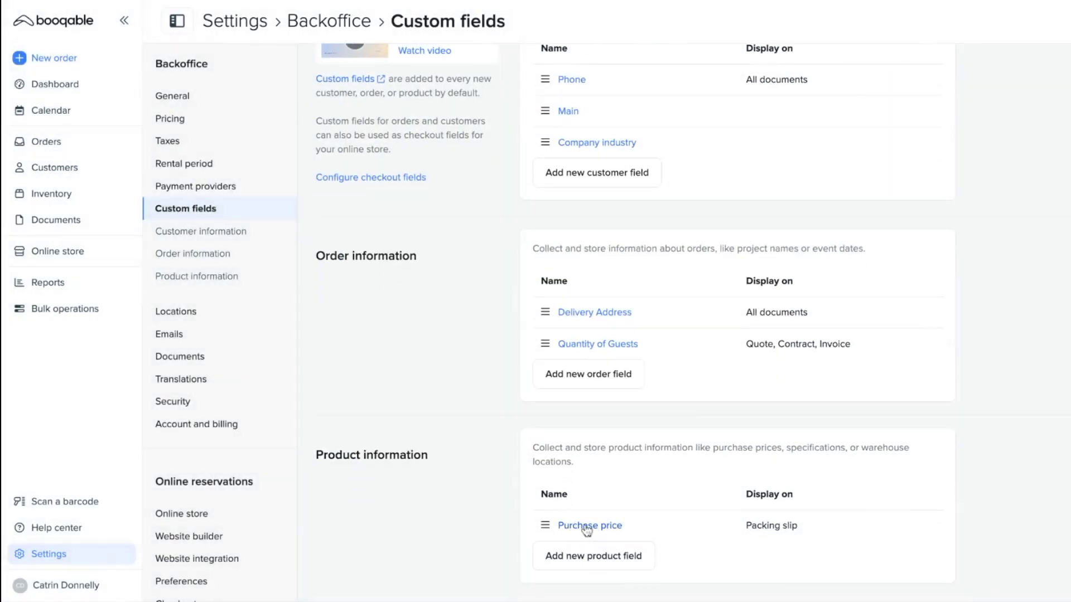
- Give the Vintage Oak Wedding Dining Table a purchase price of 199.99 and save it
click(111, 192)
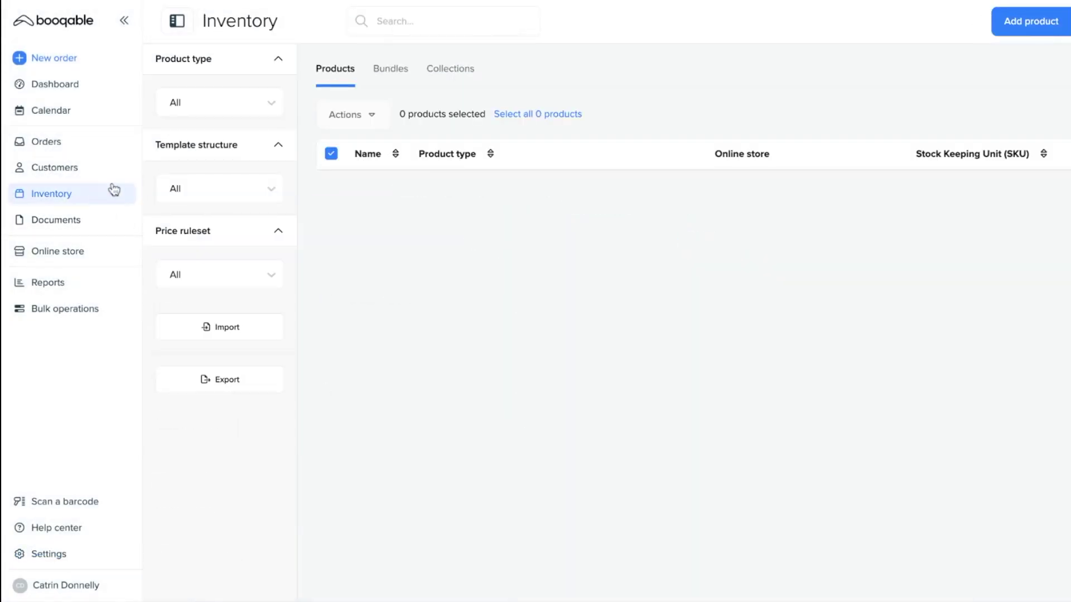
click(439, 205)
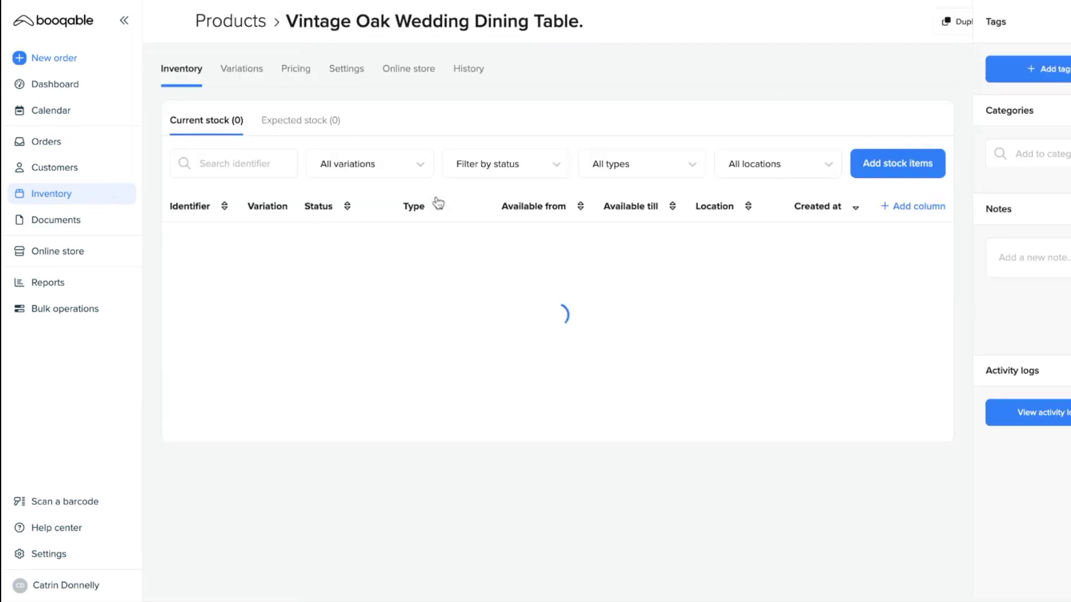
click(345, 68)
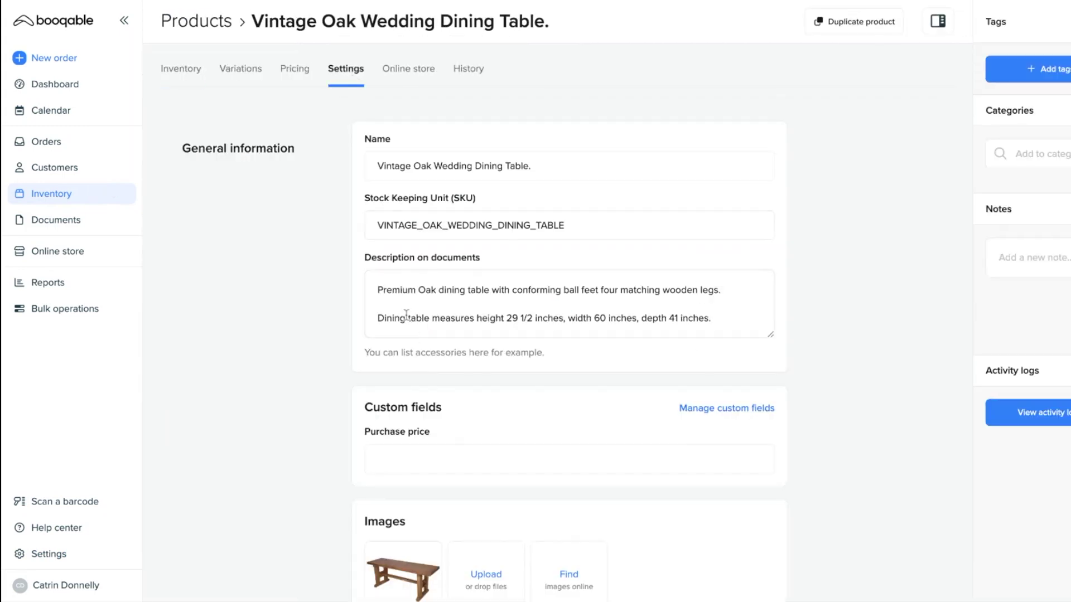
scroll(416, 338, down, 1)
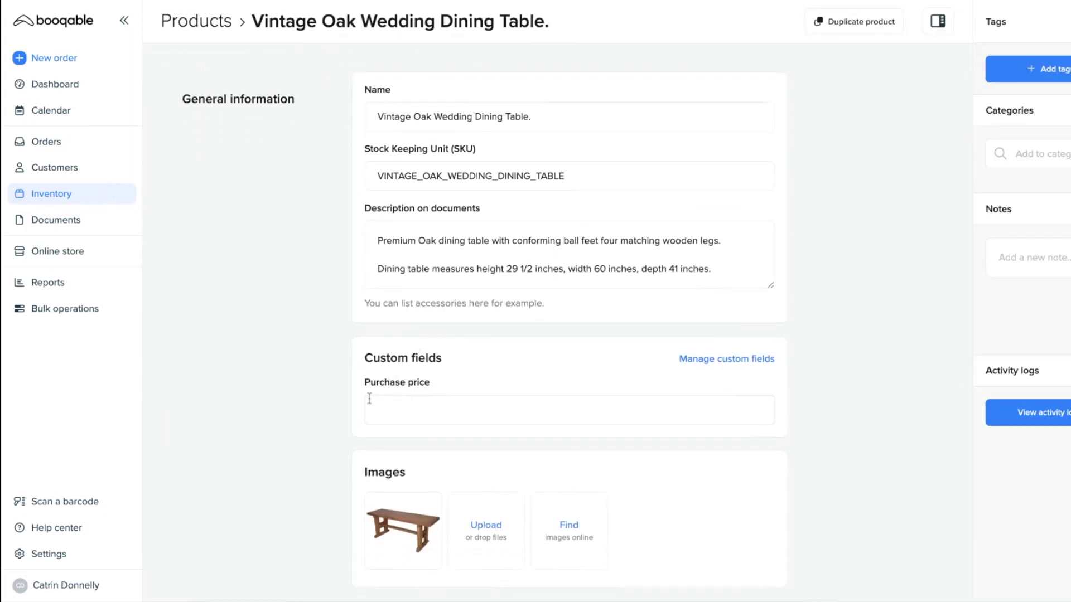
click(410, 403)
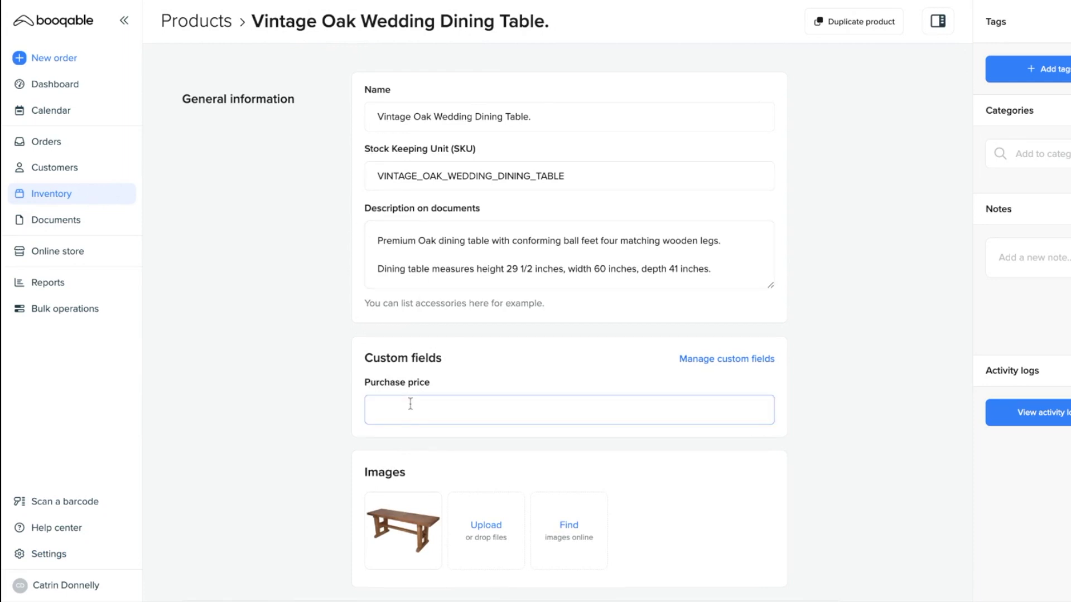
text(199.99)
scroll(681, 430, down, 7)
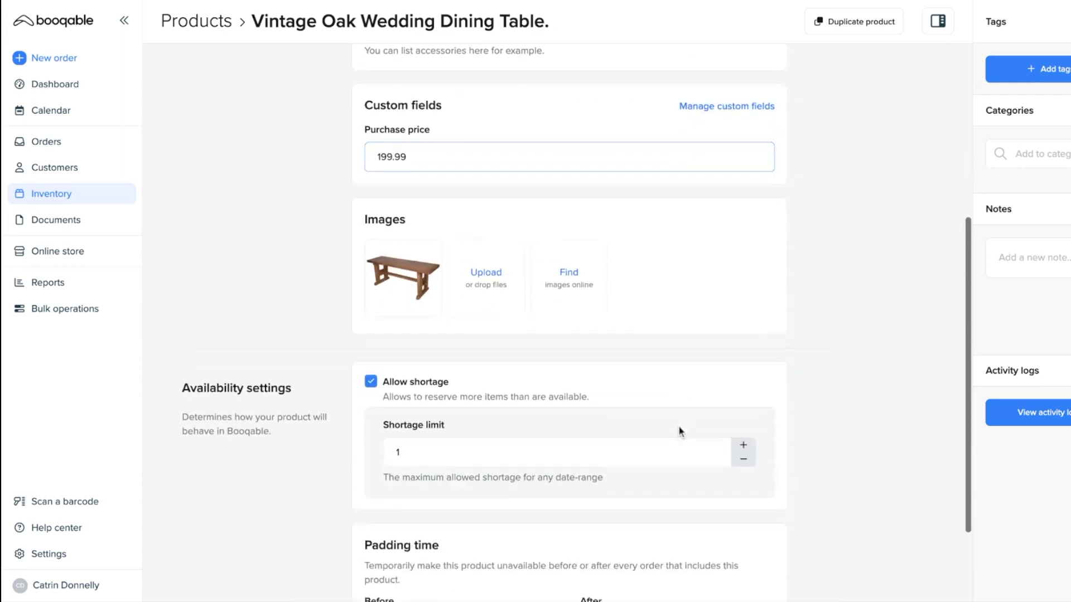
click(770, 578)
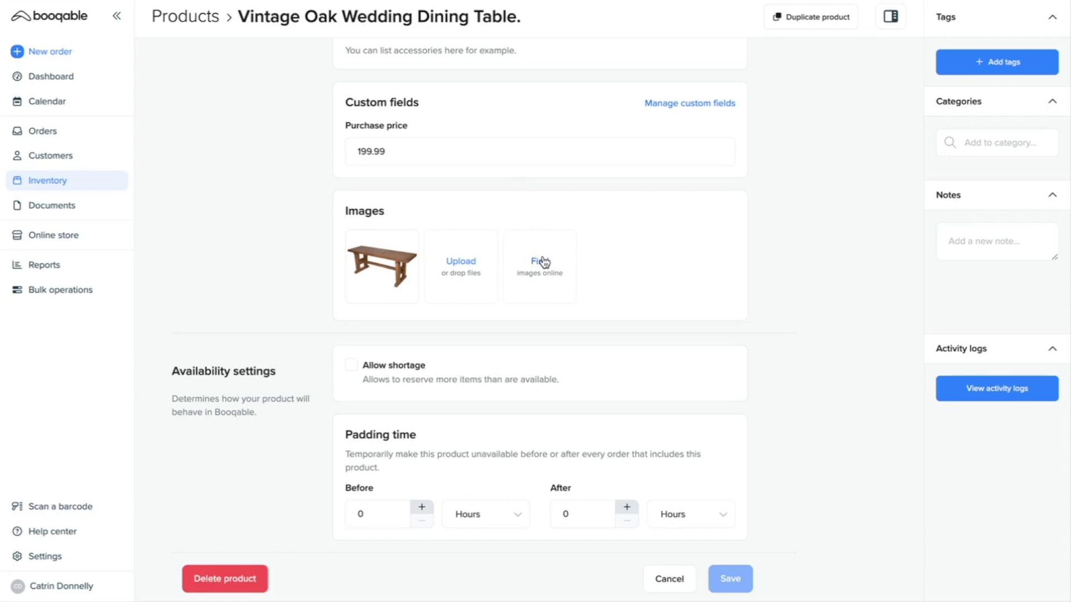
- Browse six online image suggestions for the table, then cancel without adding one
click(544, 263)
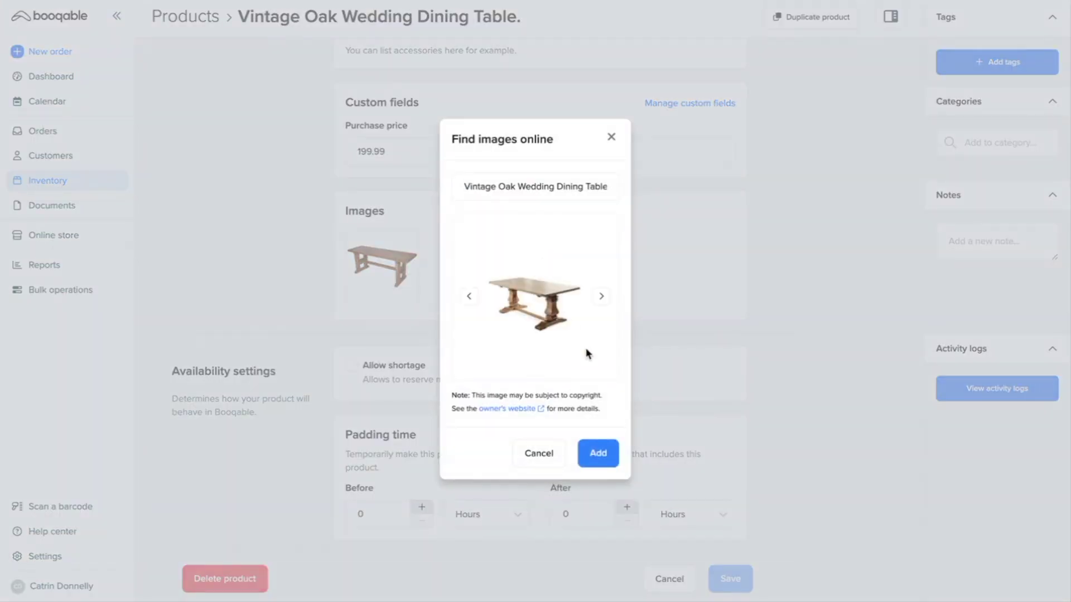
click(602, 297)
click(602, 298)
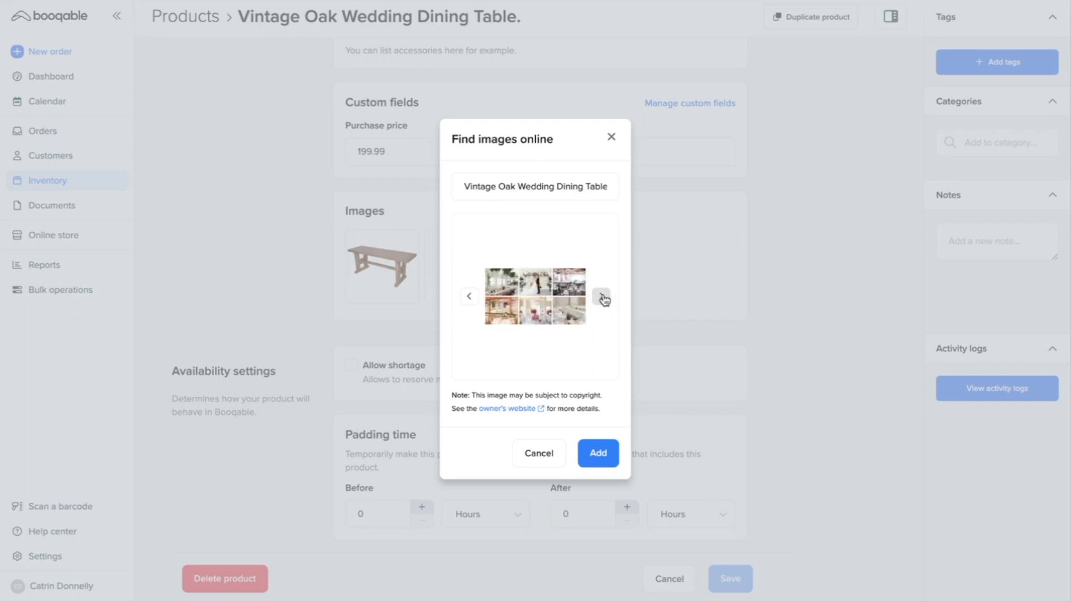
click(601, 297)
click(601, 297)
click(601, 297)
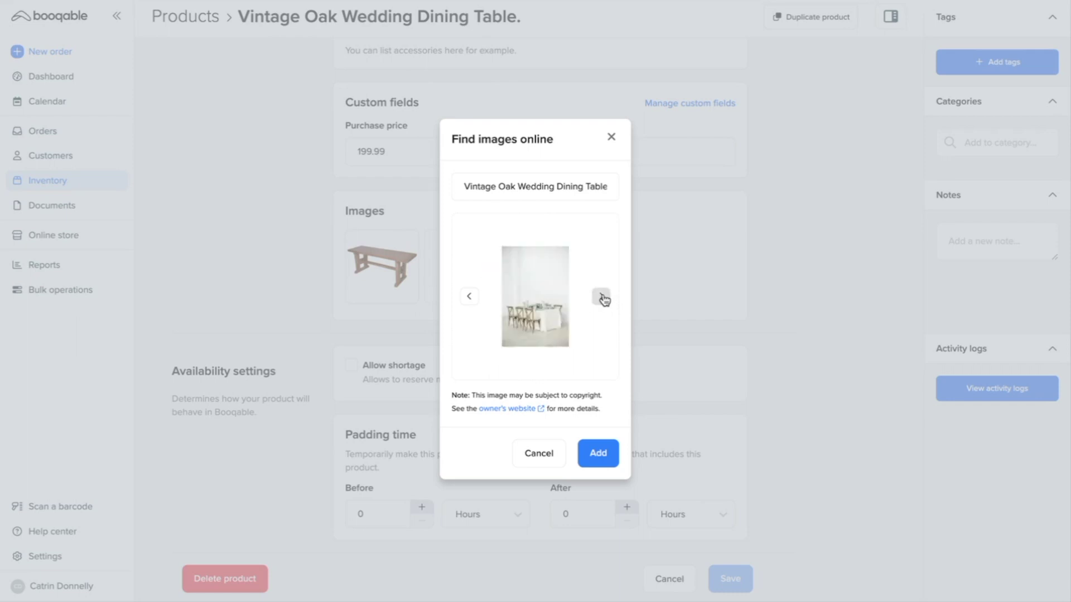
click(602, 297)
click(522, 456)
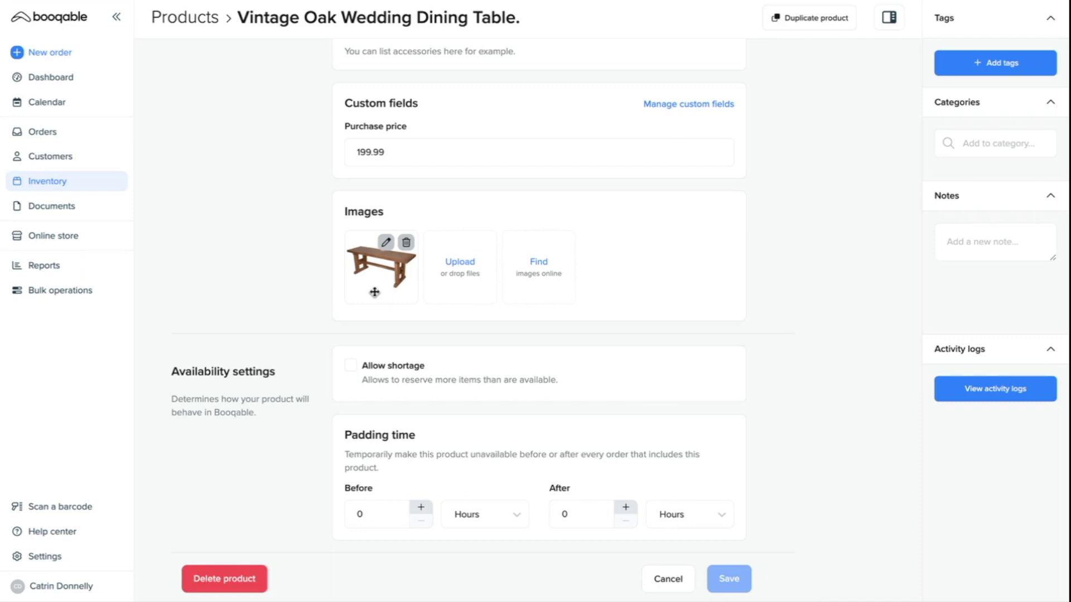
- Turn off product images on contract documents and save the contract settings
click(45, 556)
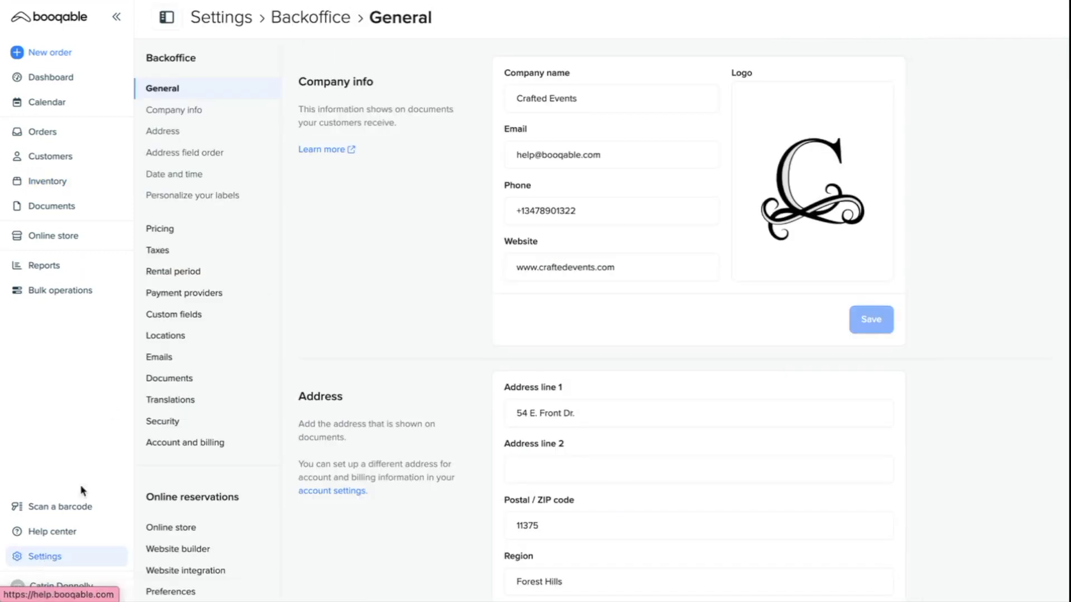
click(174, 380)
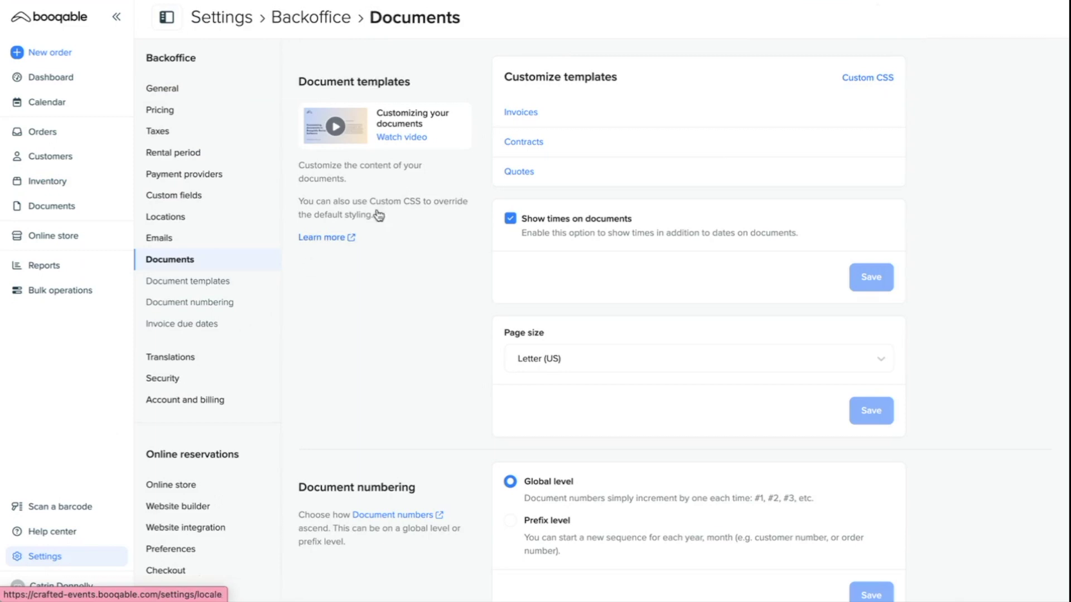
click(528, 145)
scroll(565, 374, up, 6)
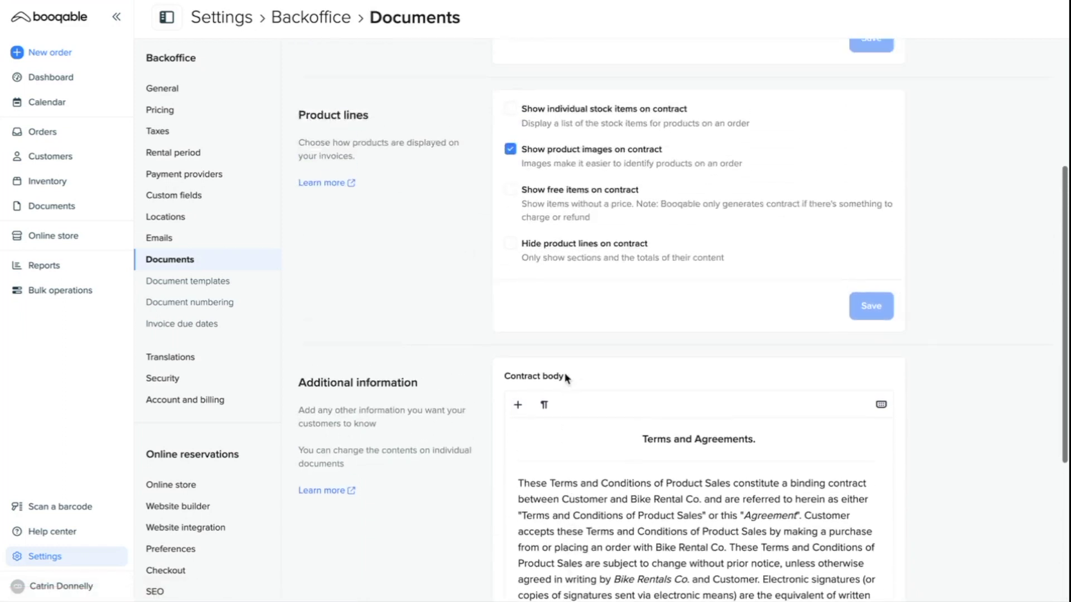
click(547, 266)
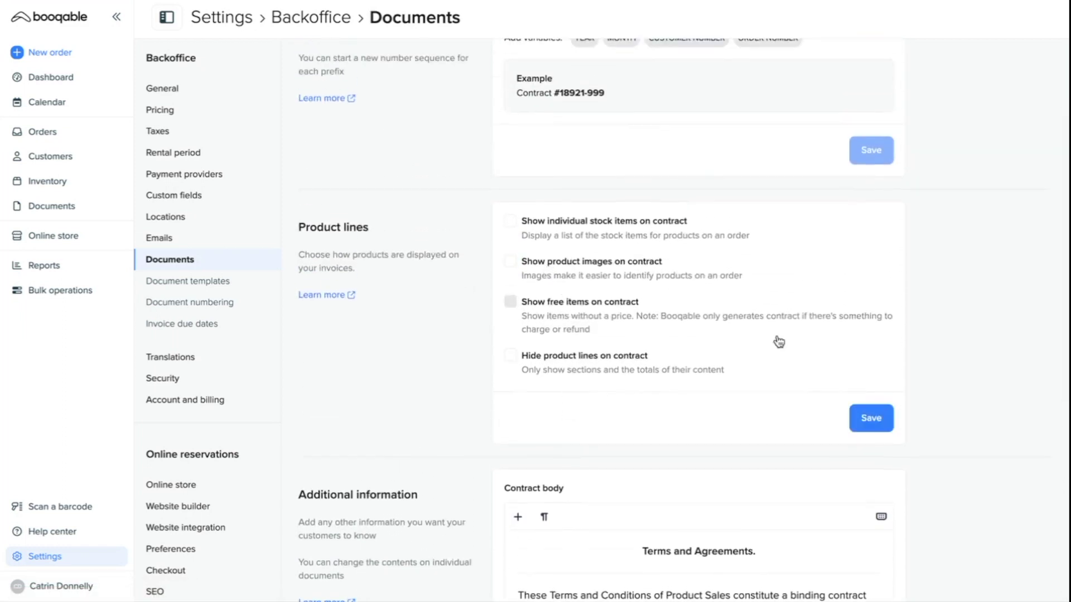
click(864, 417)
- Turn off product images on invoices and save the invoice settings
scroll(530, 233, up, 3)
click(324, 62)
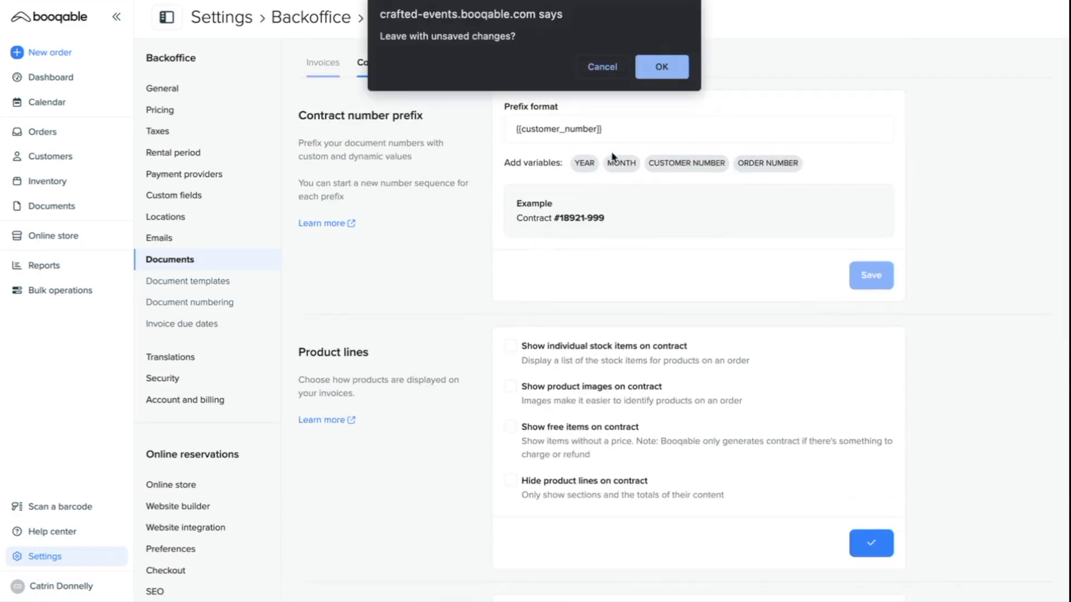
click(667, 67)
click(528, 386)
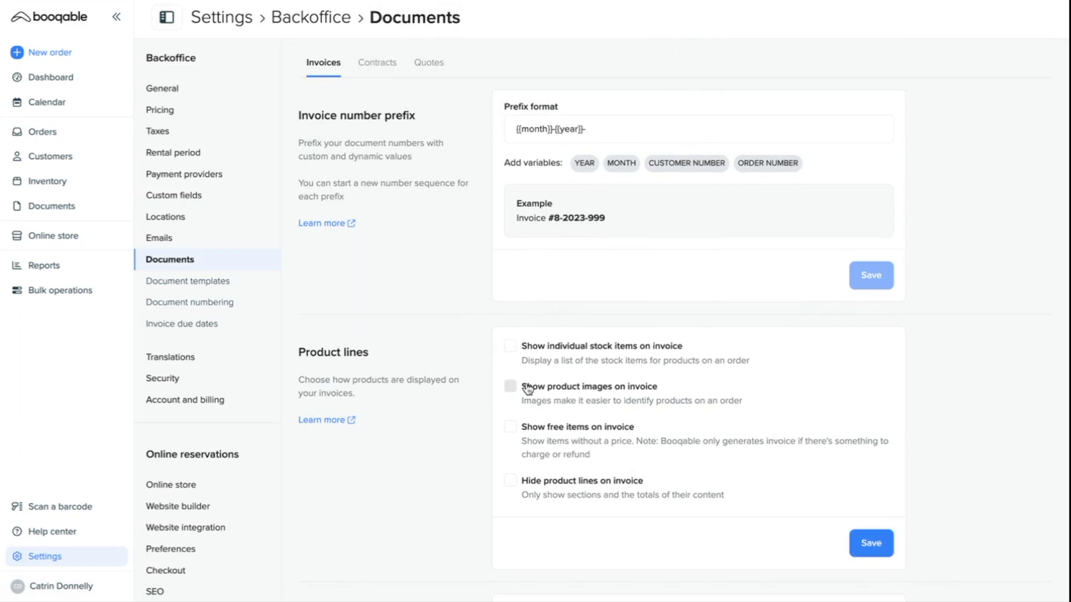
click(884, 544)
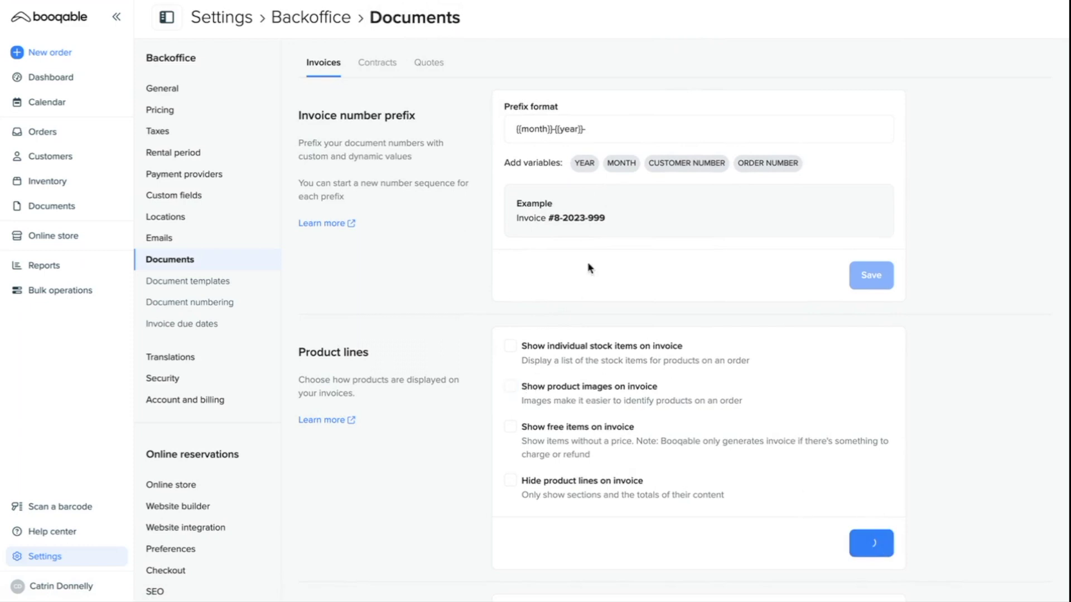
- Turn off product images on quotes and save the quote settings
click(436, 72)
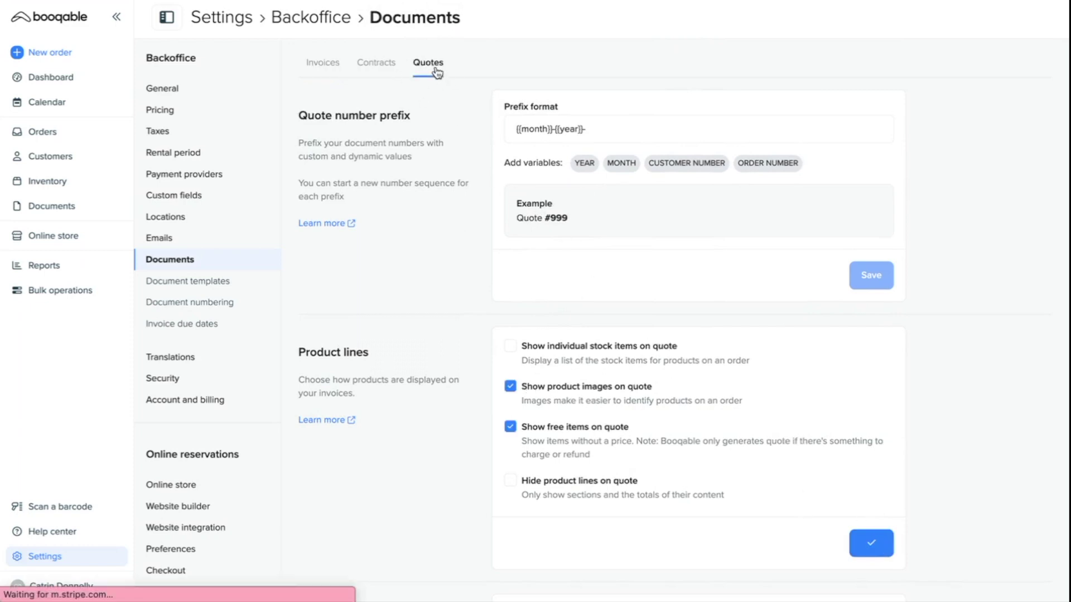
click(550, 405)
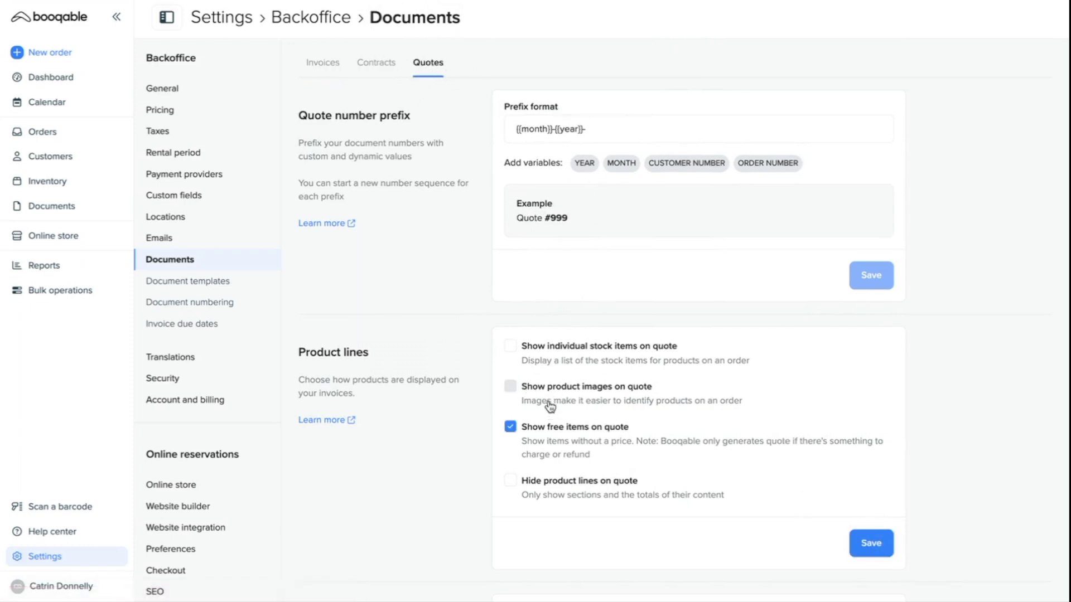
click(872, 557)
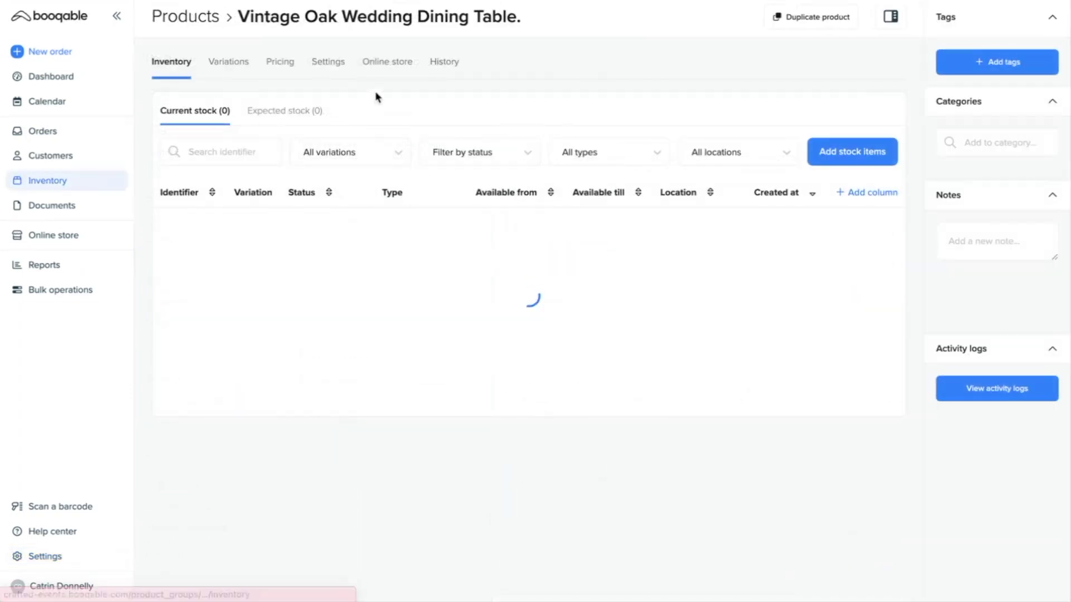
click(328, 61)
scroll(368, 399, down, 5)
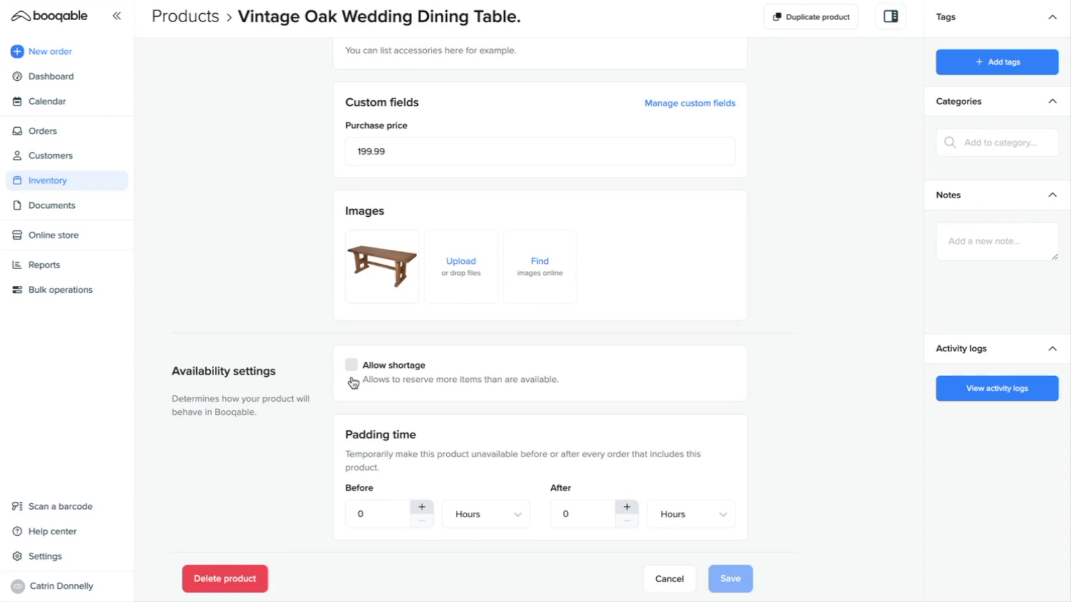
scroll(285, 288, up, 10)
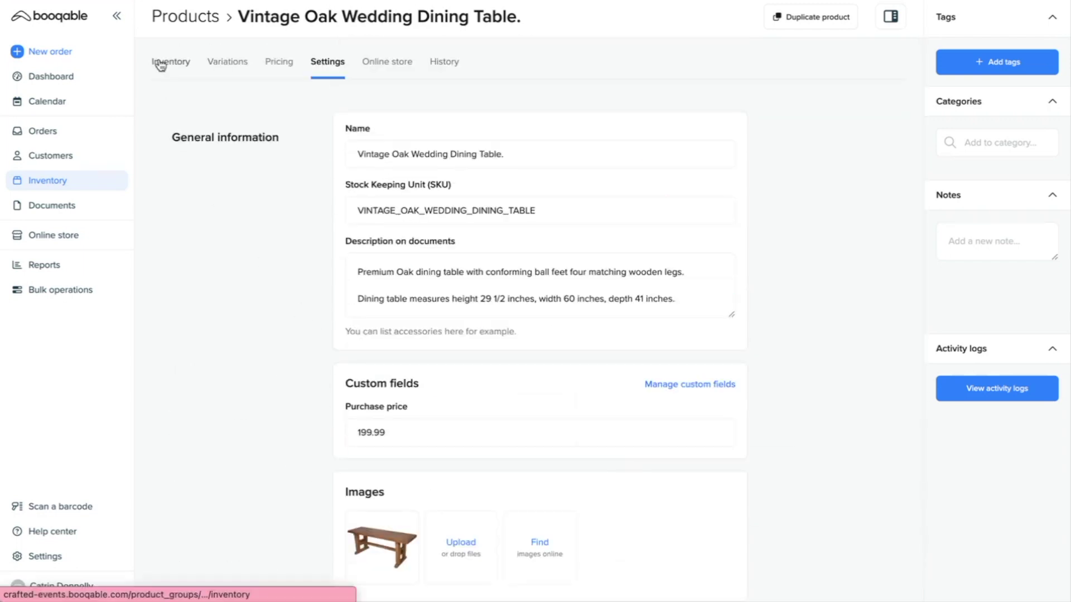
click(160, 64)
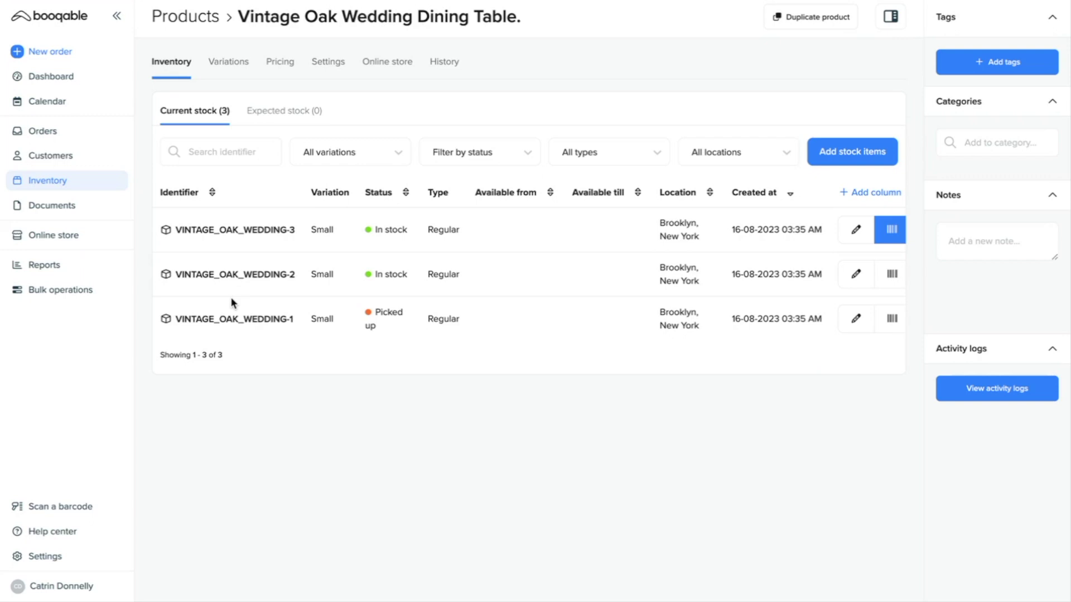
- Enable Allow shortage for the dining table with a shortage limit of 1 and save
click(328, 61)
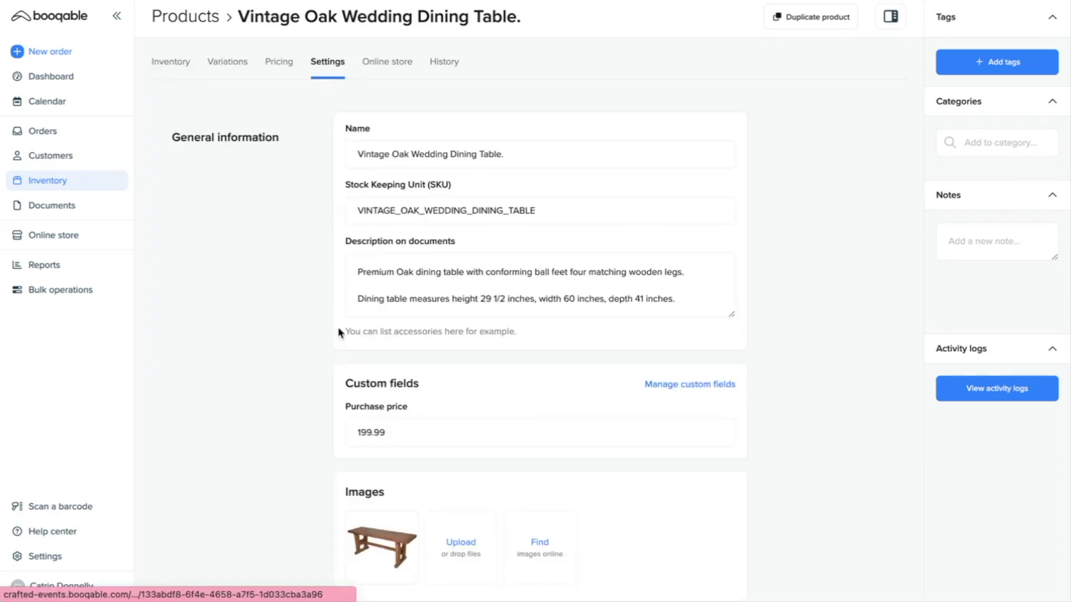
scroll(399, 397, down, 5)
click(351, 365)
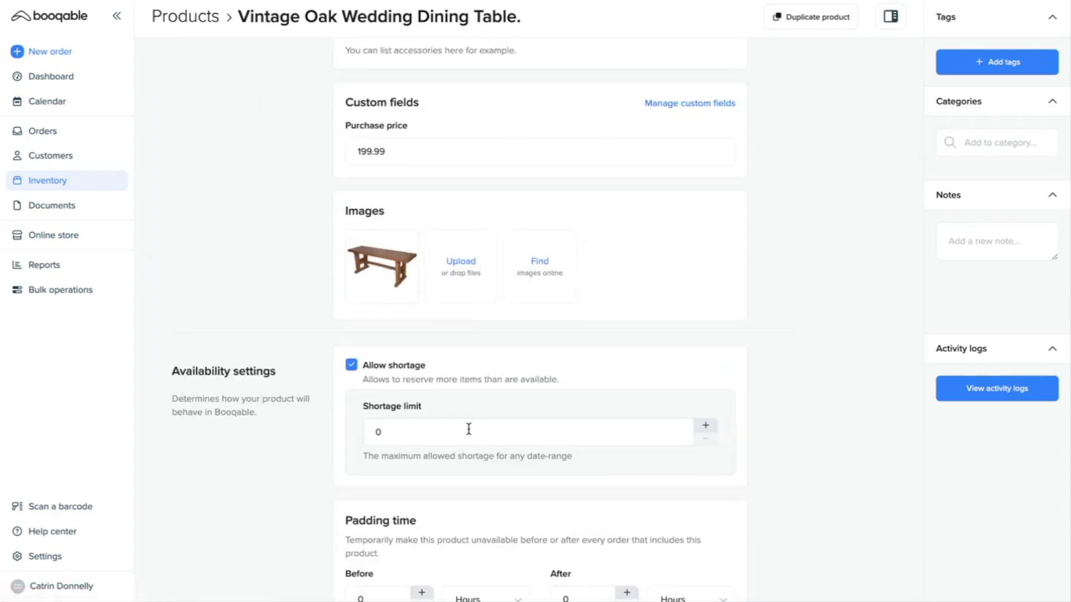
click(432, 428)
text(1)
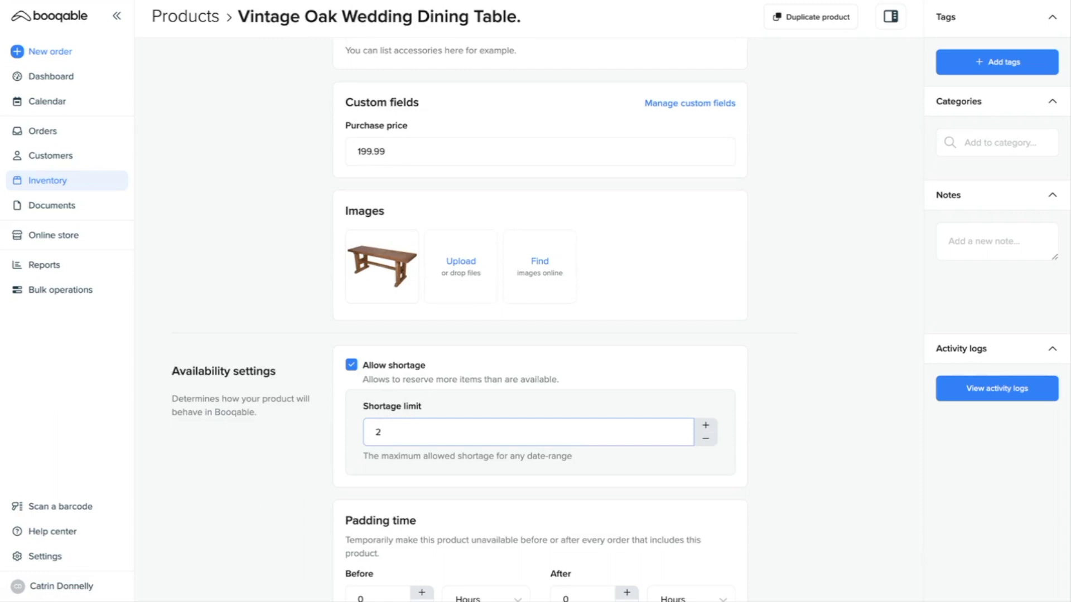
scroll(599, 425, down, 2)
click(725, 577)
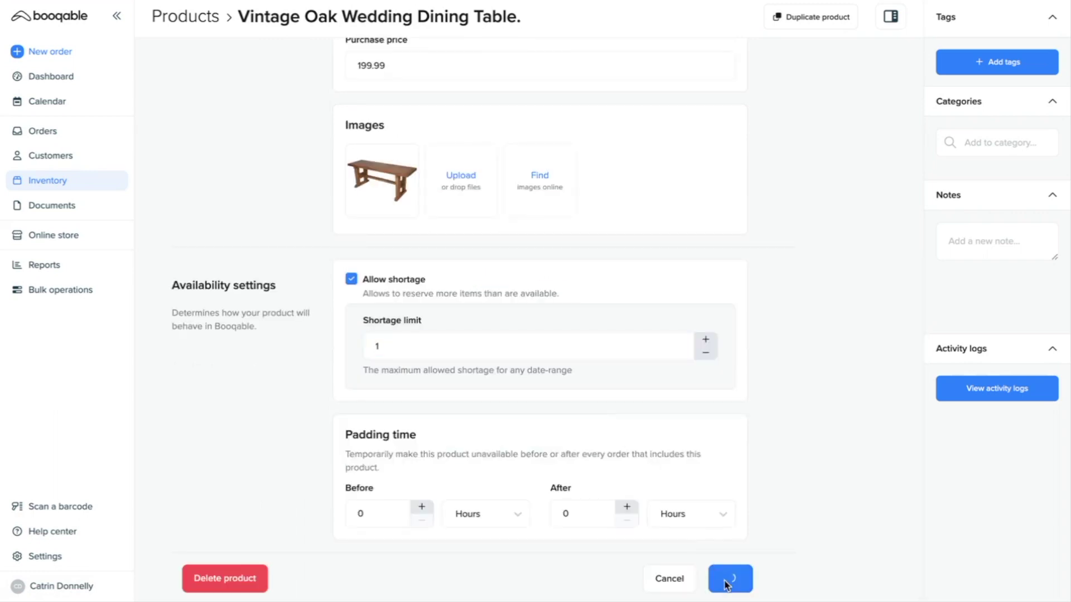
click(706, 340)
scroll(523, 348, up, 7)
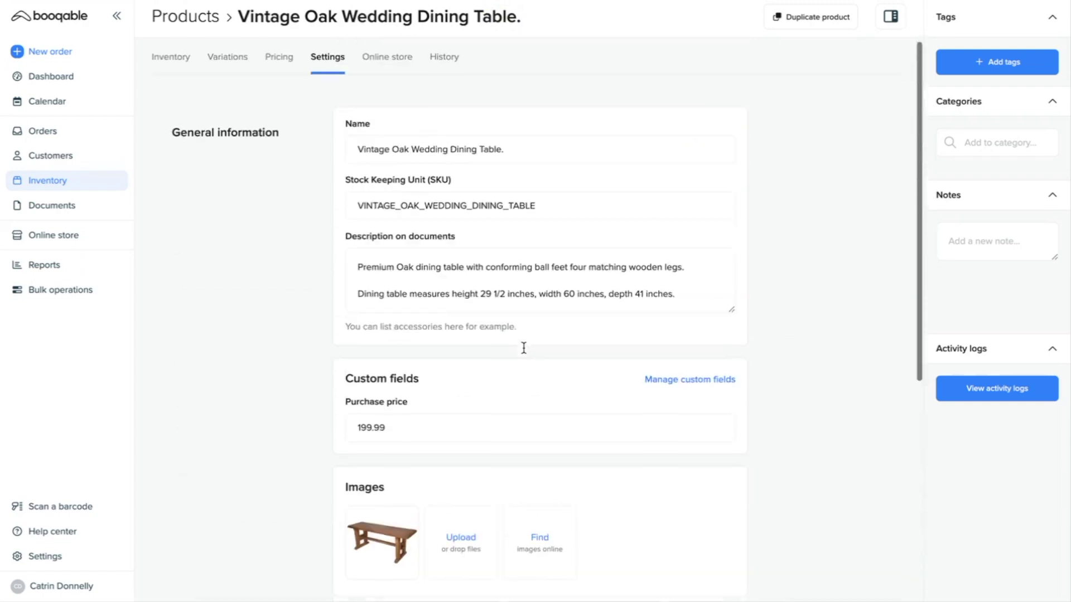
click(66, 132)
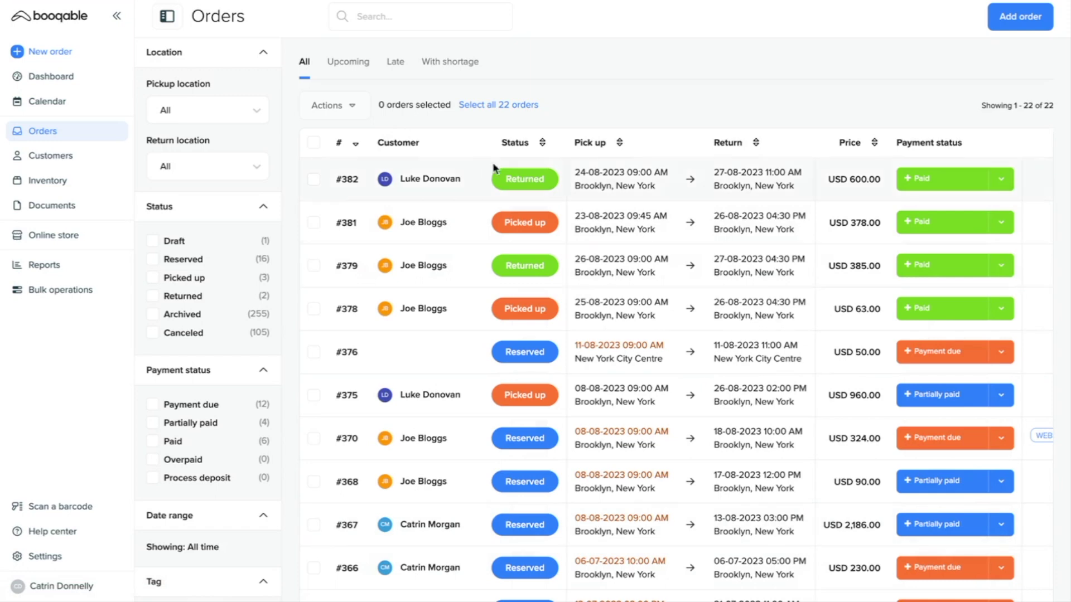
click(450, 61)
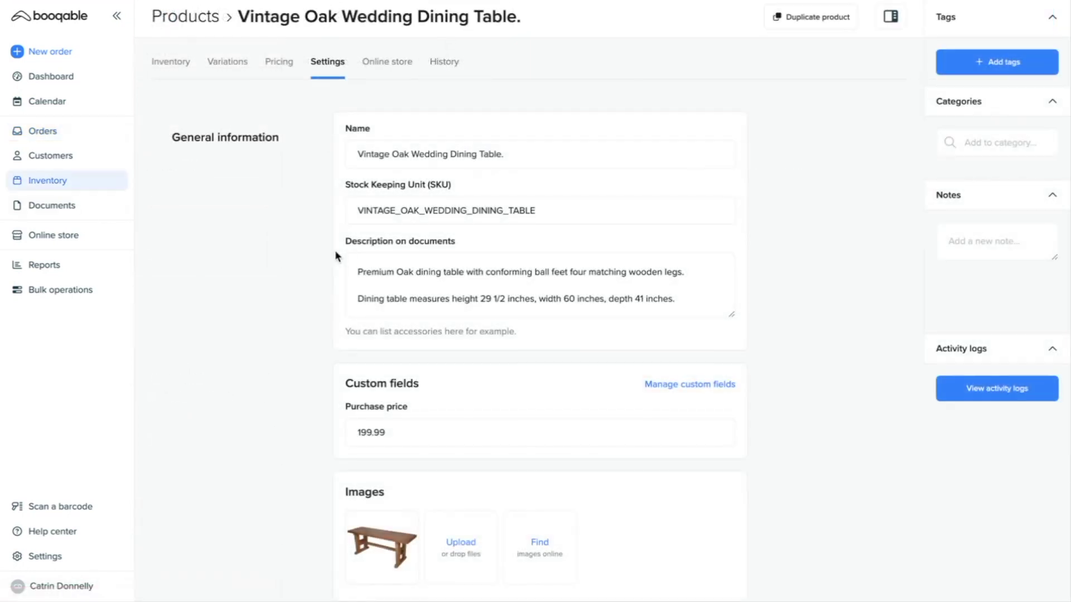
- Give the Vintage Oak Wedding Dining Table a 2-hour after padding time and save the product
scroll(448, 407, down, 6)
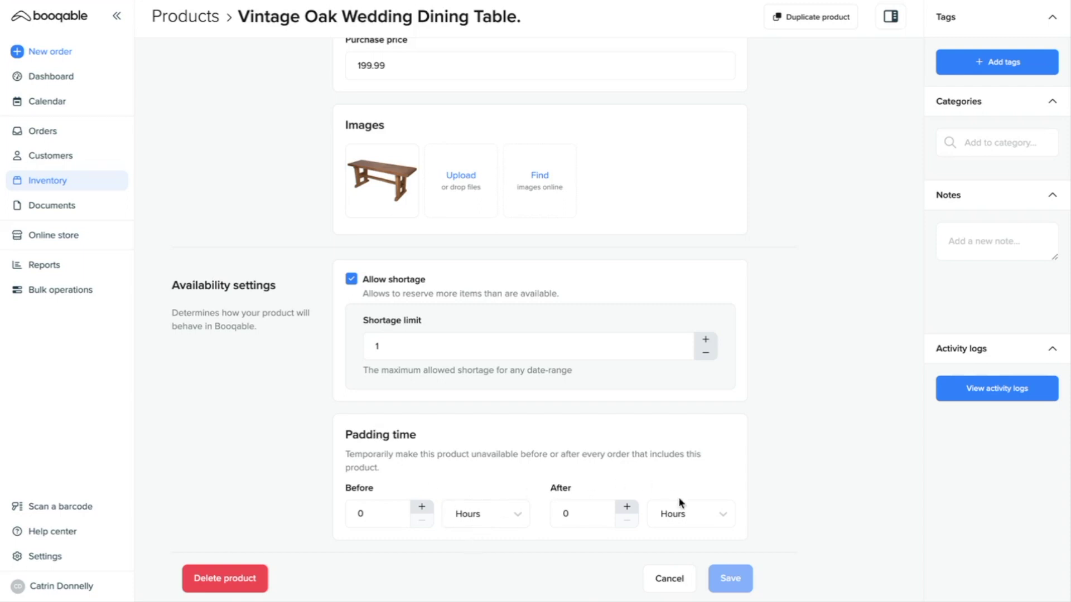
click(627, 506)
click(627, 507)
click(673, 511)
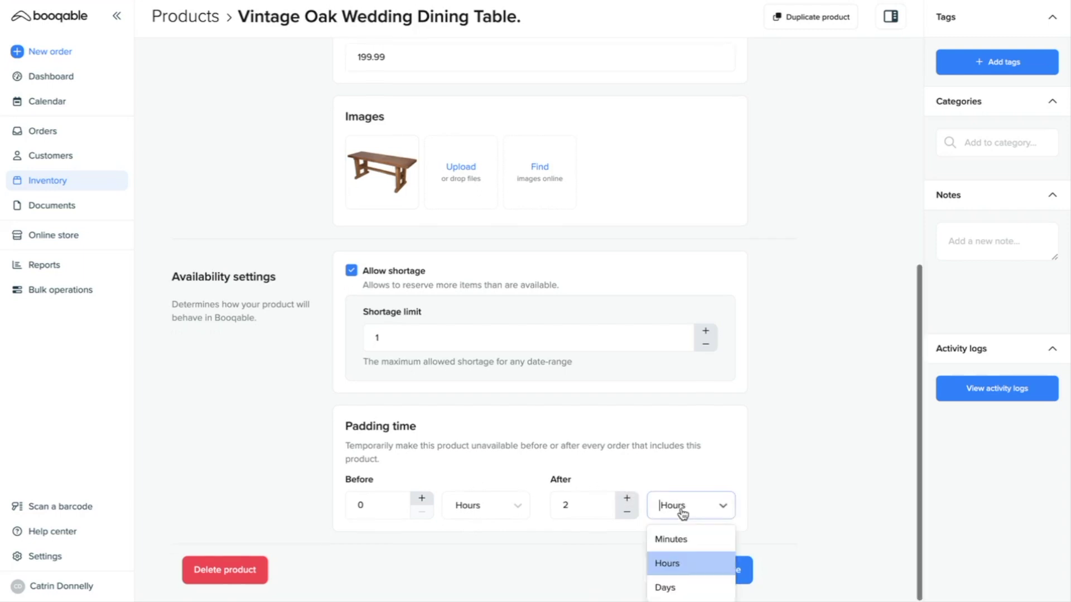
click(678, 569)
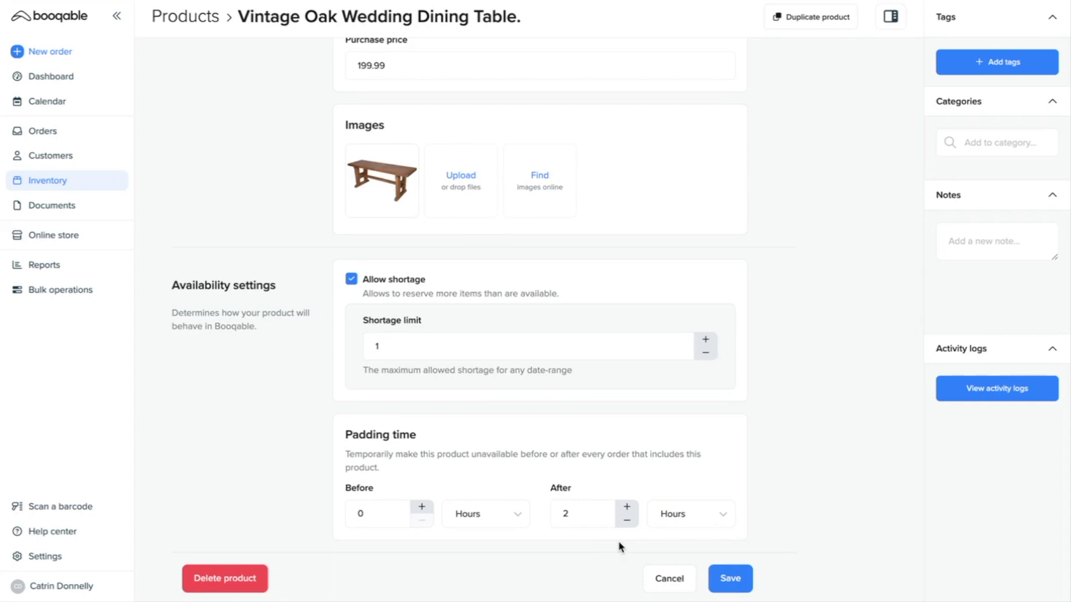
click(747, 578)
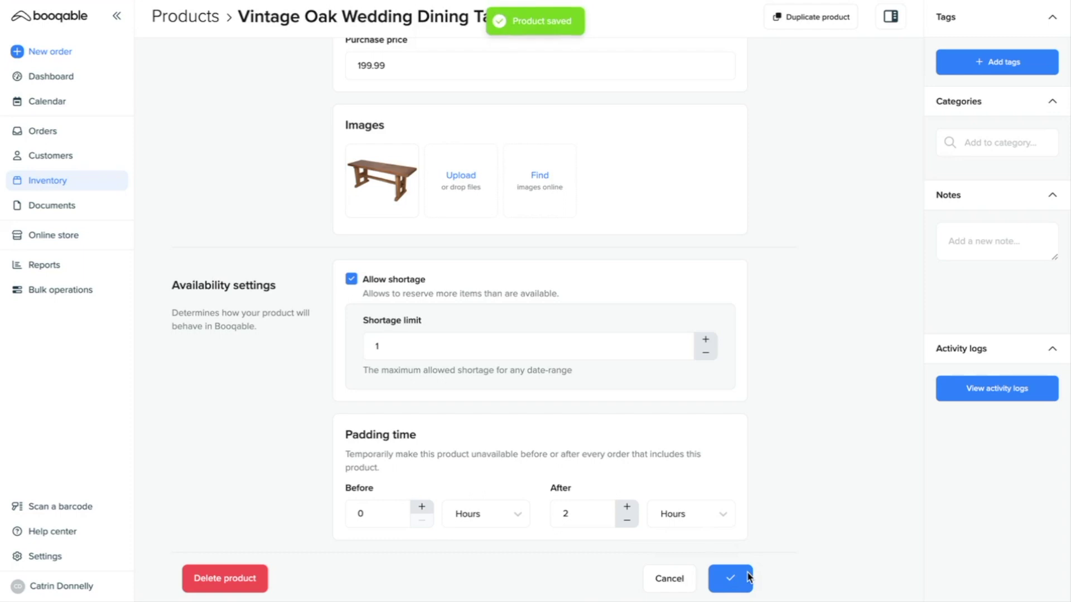